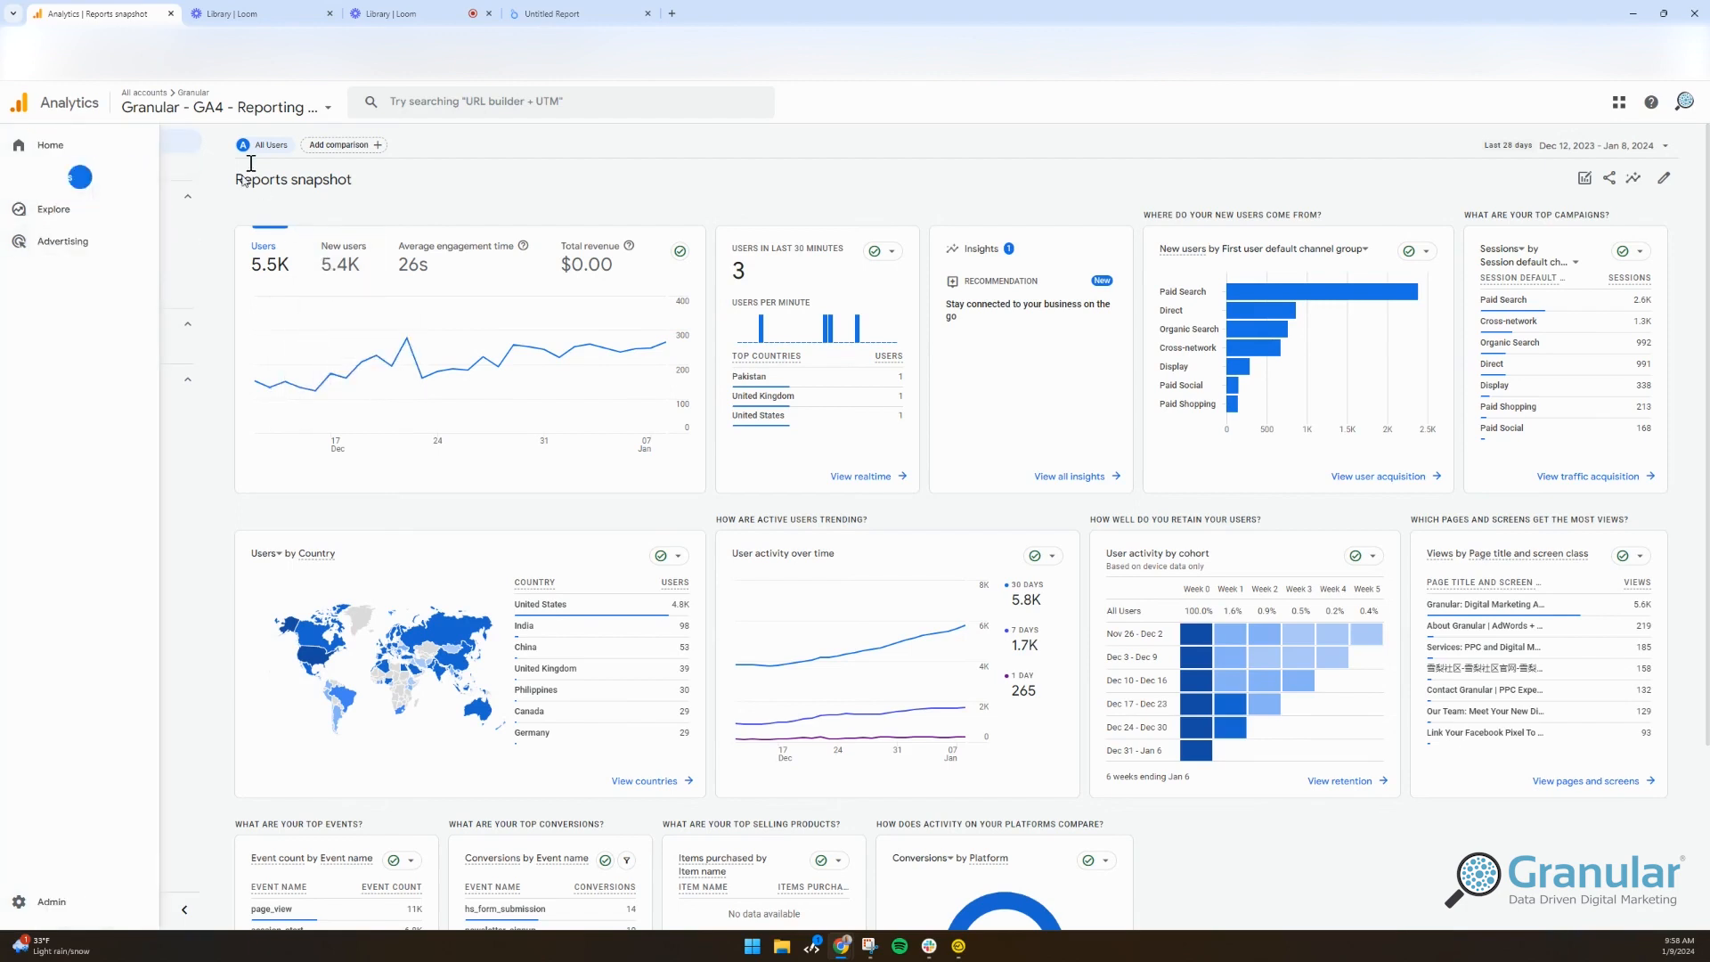
Step: Open the Reports snapshot in customize mode, listing its 13 editable cards
{"action": "mouse_move", "coordinate": [16, 182]}
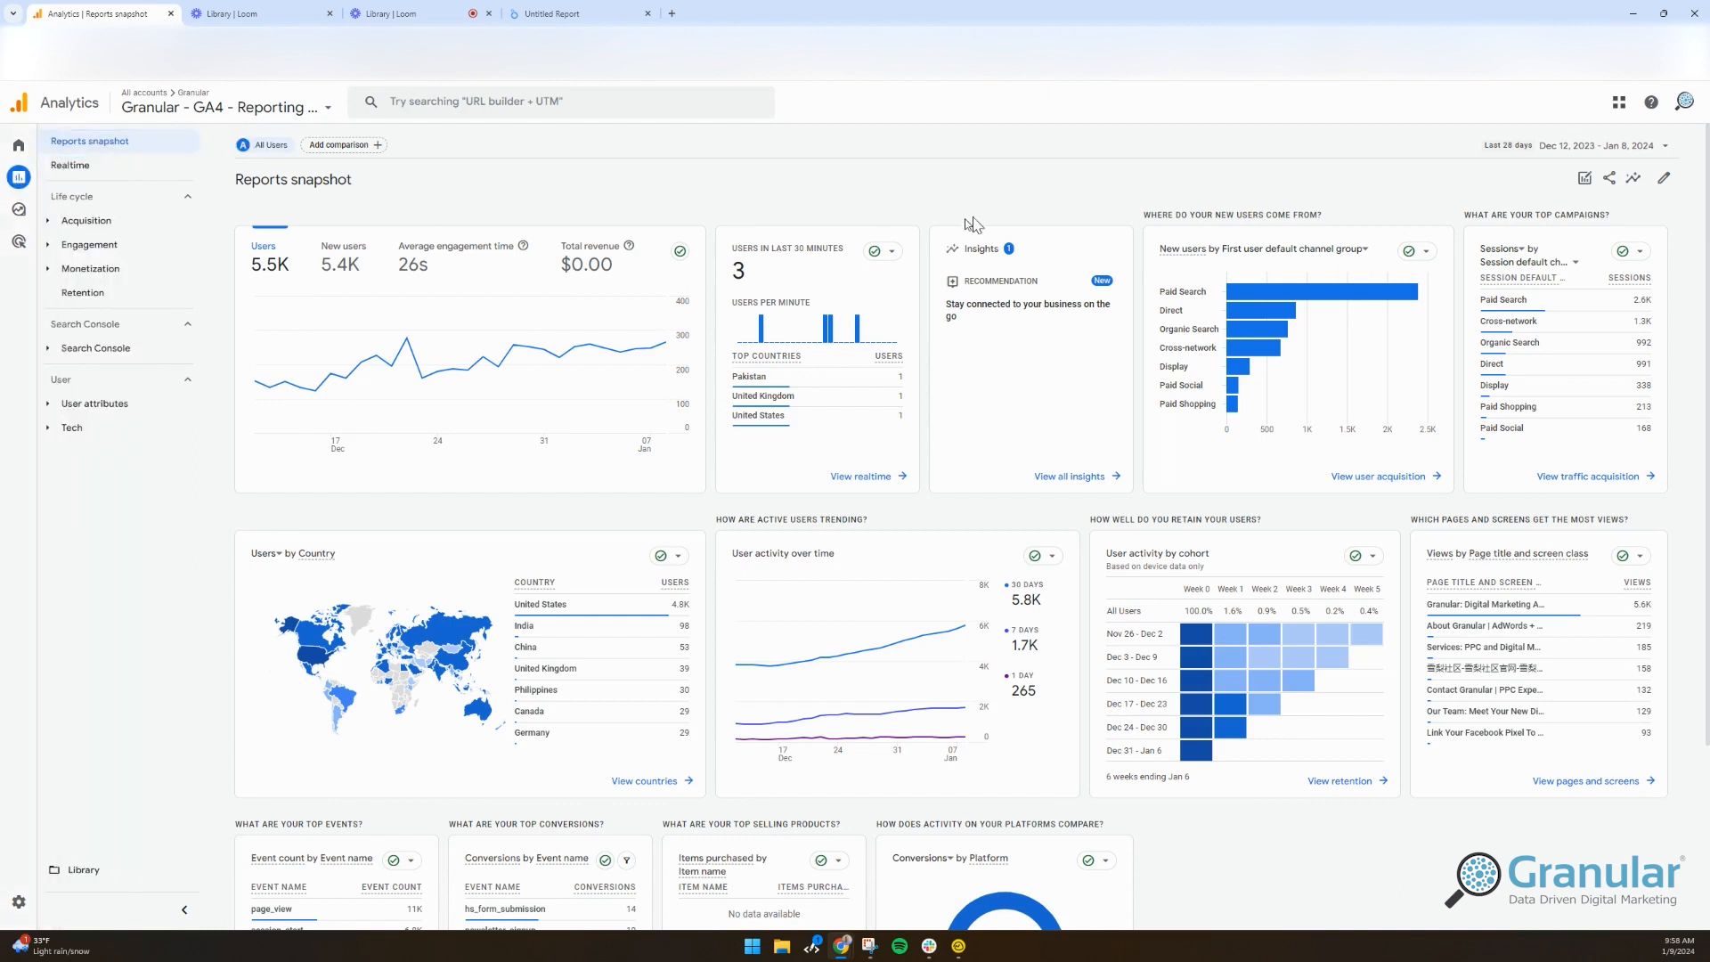
{"action": "left_click", "coordinate": [1665, 183]}
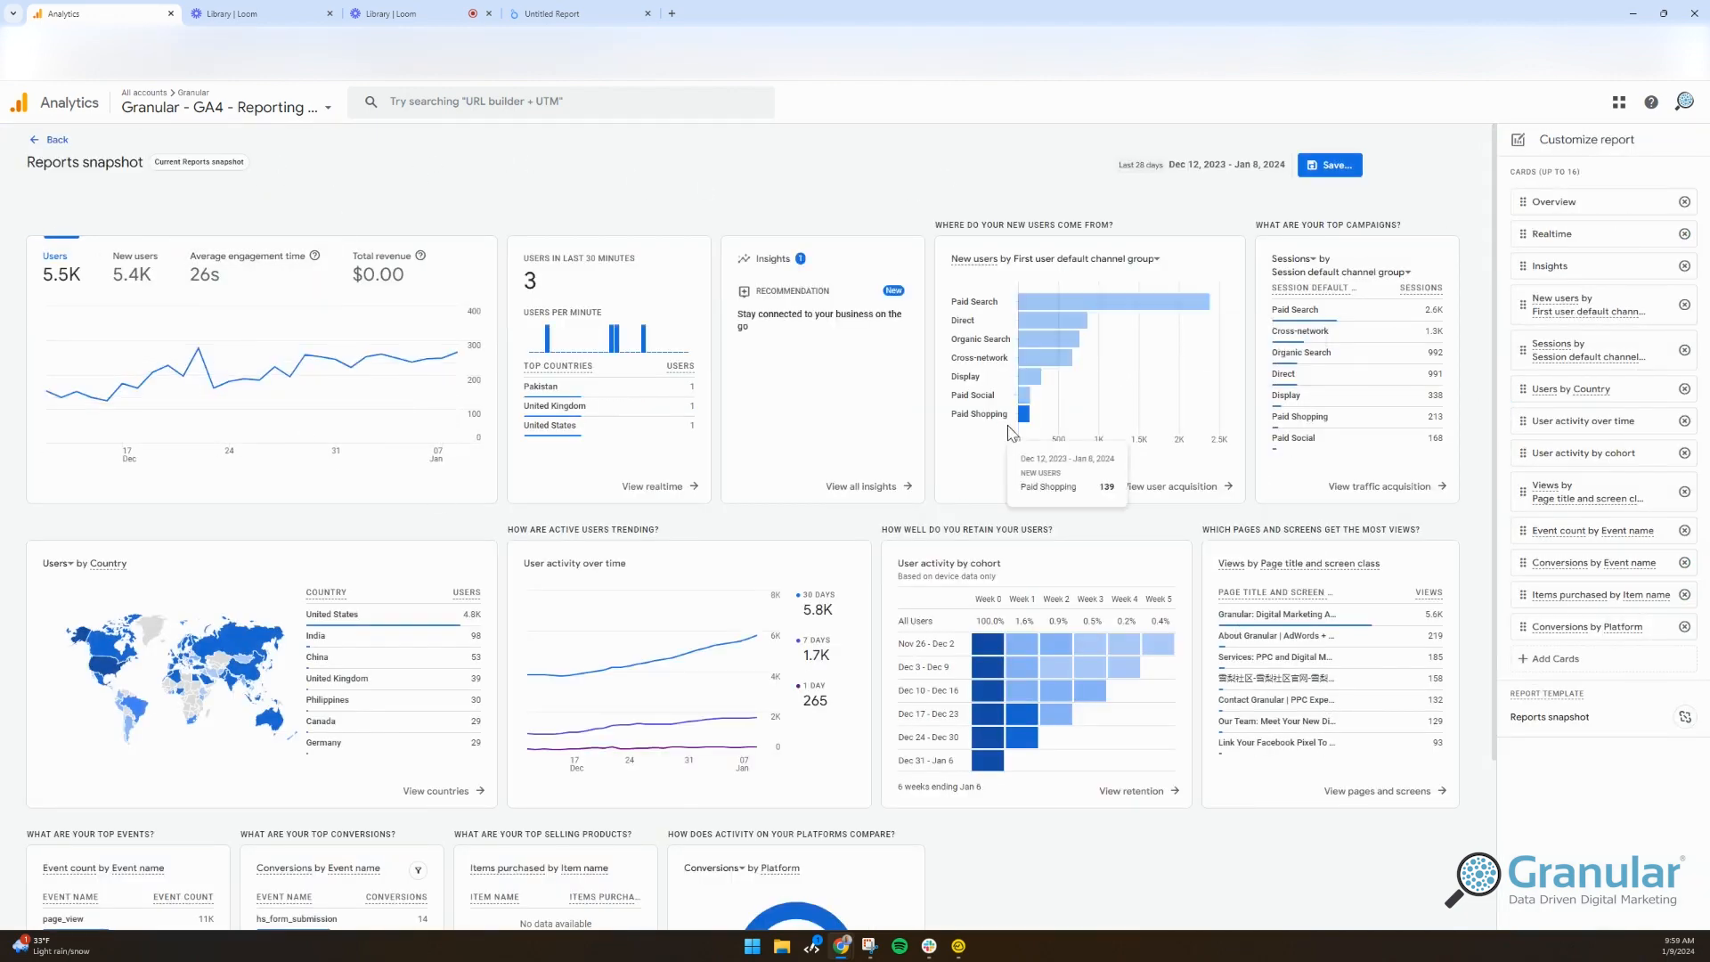
Step: Remove the Users by Country card and move Conversions by Platform to the top
{"action": "left_click", "coordinate": [1684, 390]}
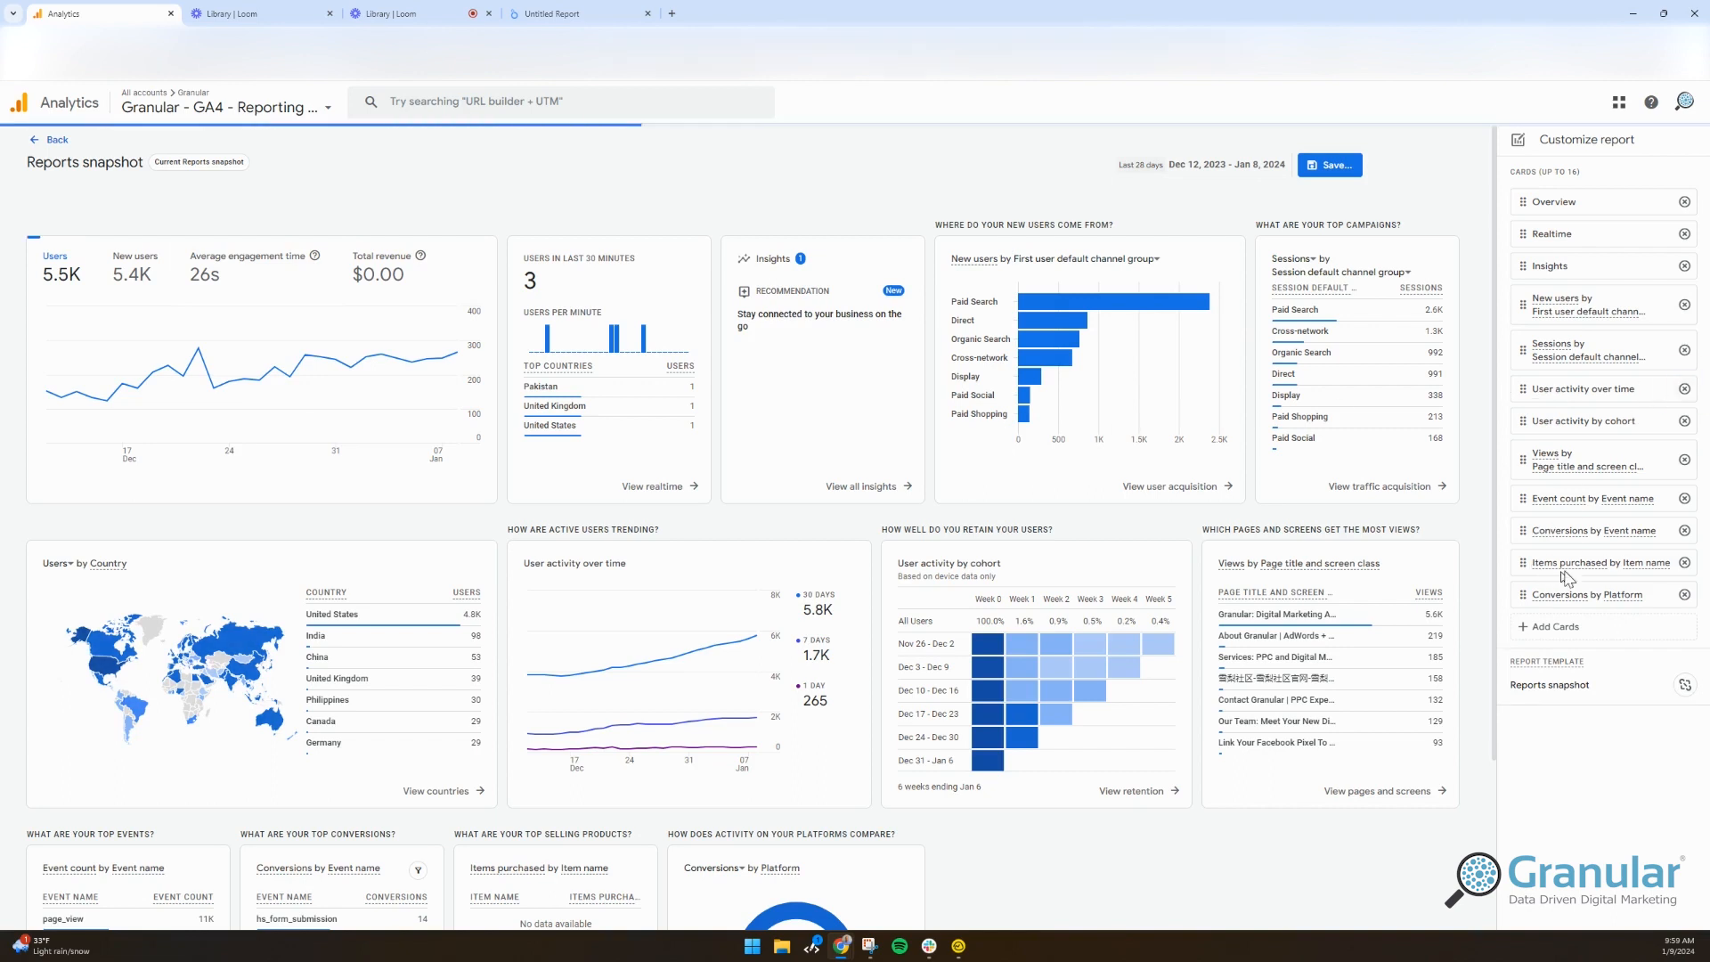
{"action": "left_click_drag", "start_coordinate": [1523, 594], "coordinate": [1525, 199]}
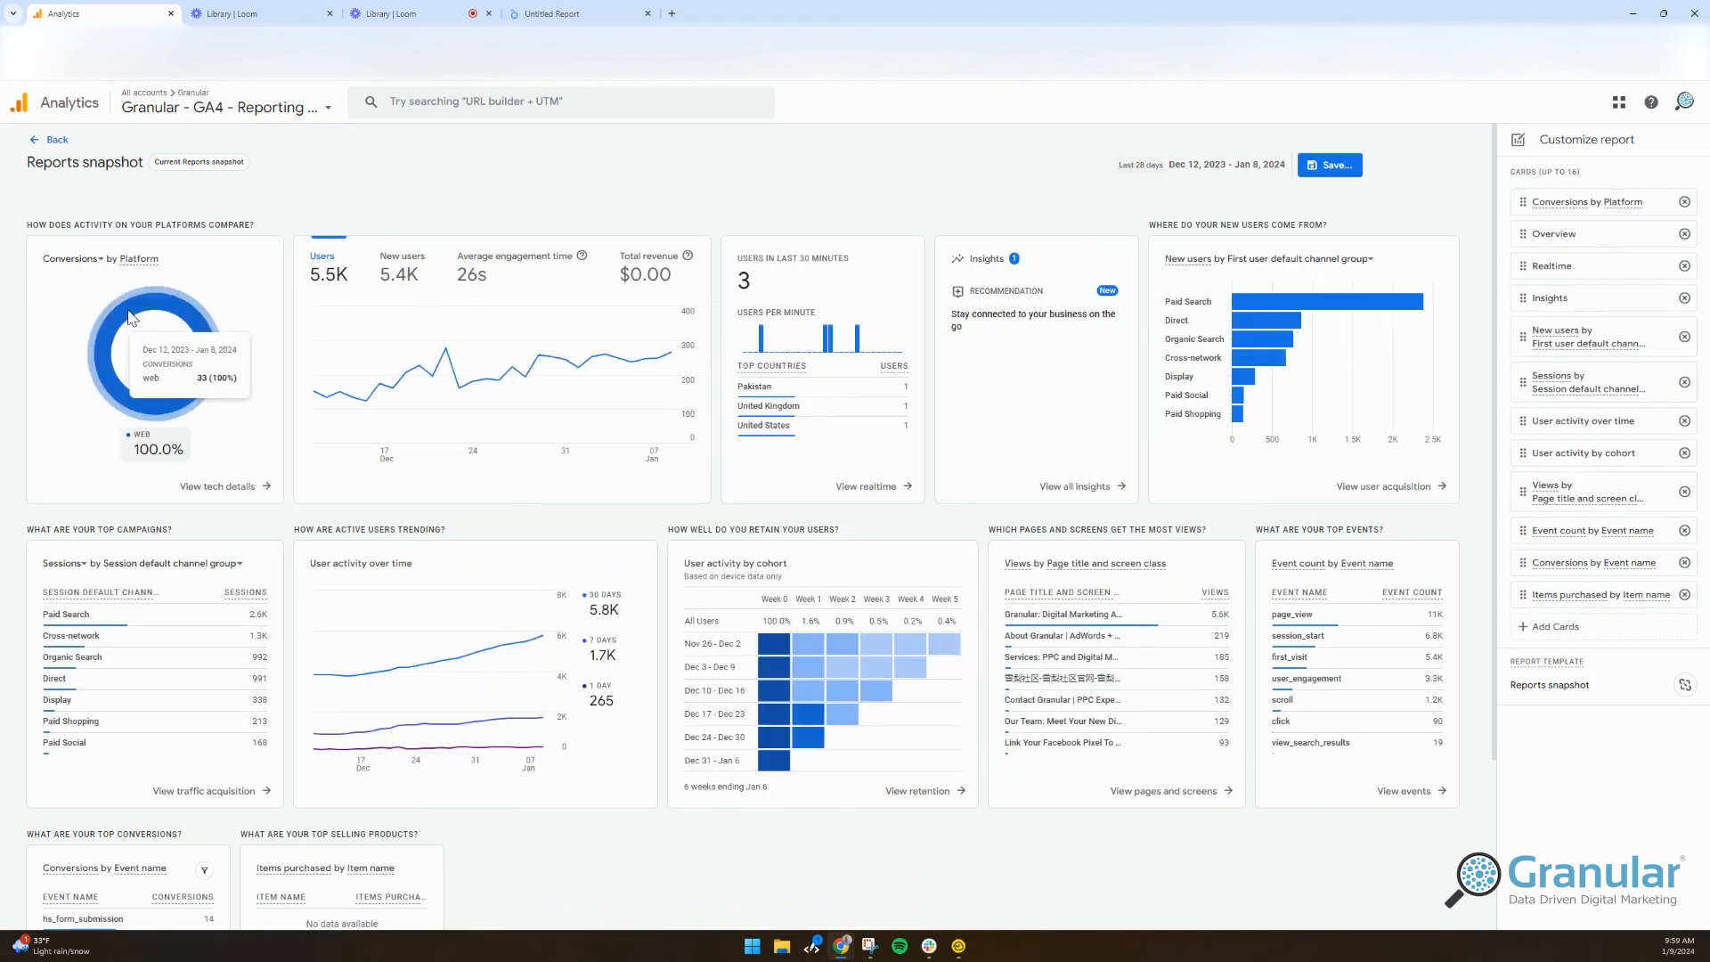
Step: Switch the platform card's metric to Total revenue, then to Event count
{"action": "left_click", "coordinate": [82, 267]}
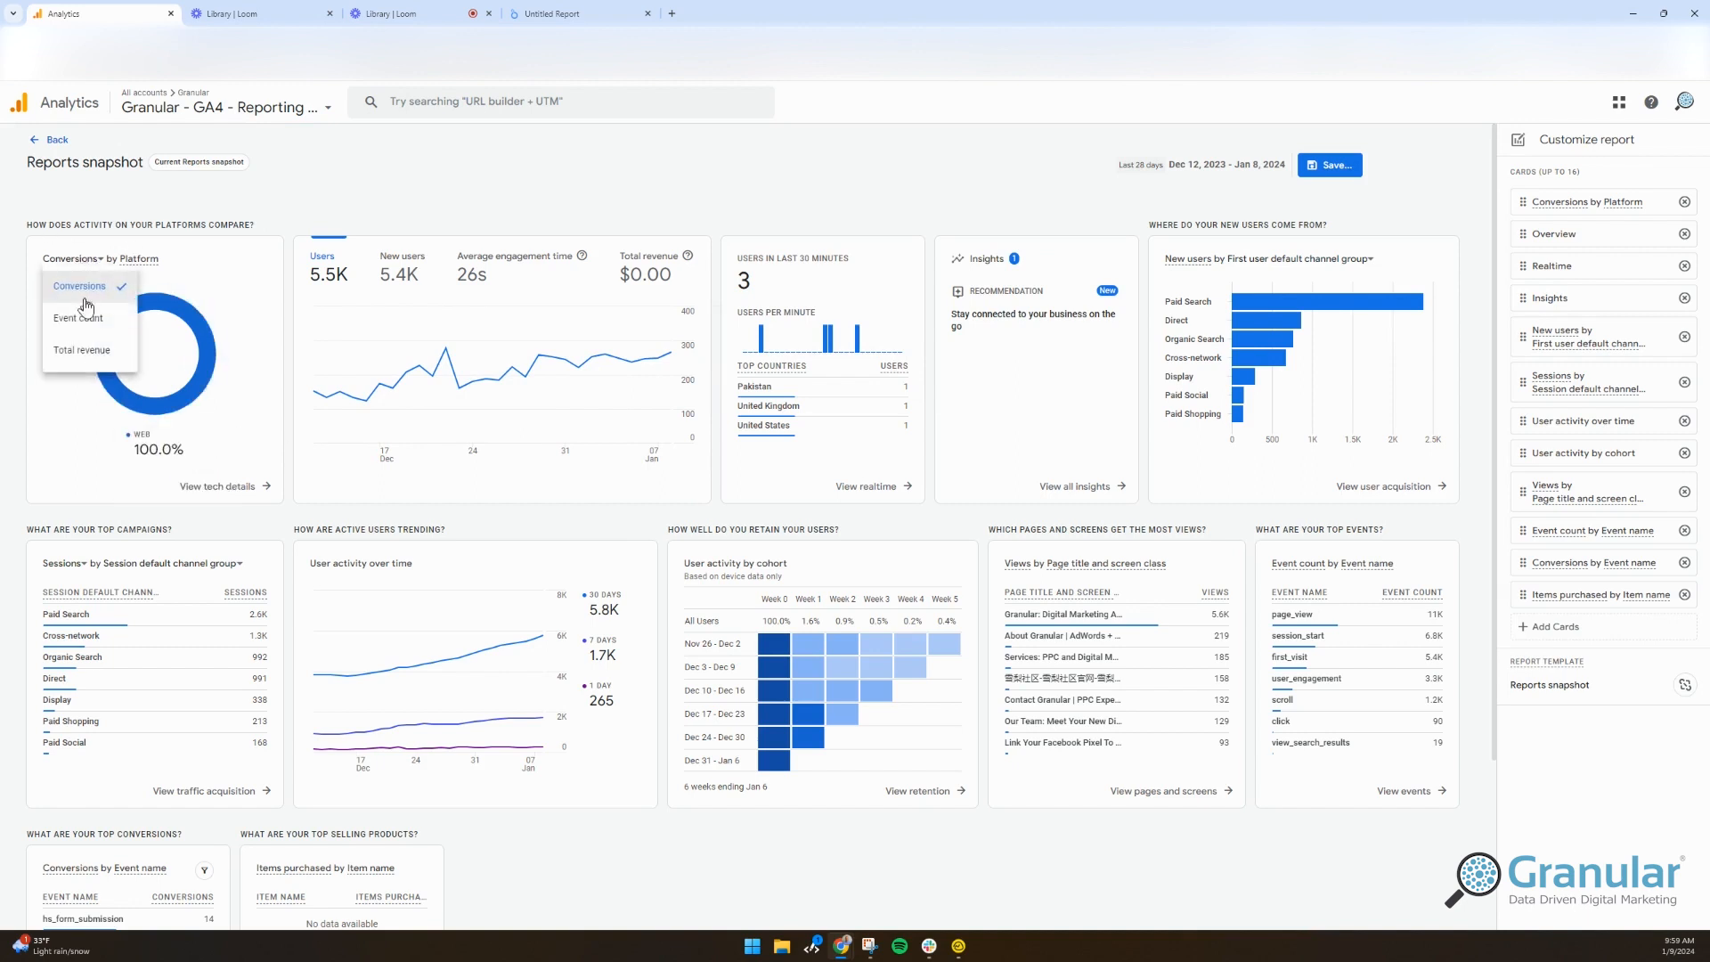
{"action": "left_click", "coordinate": [84, 351]}
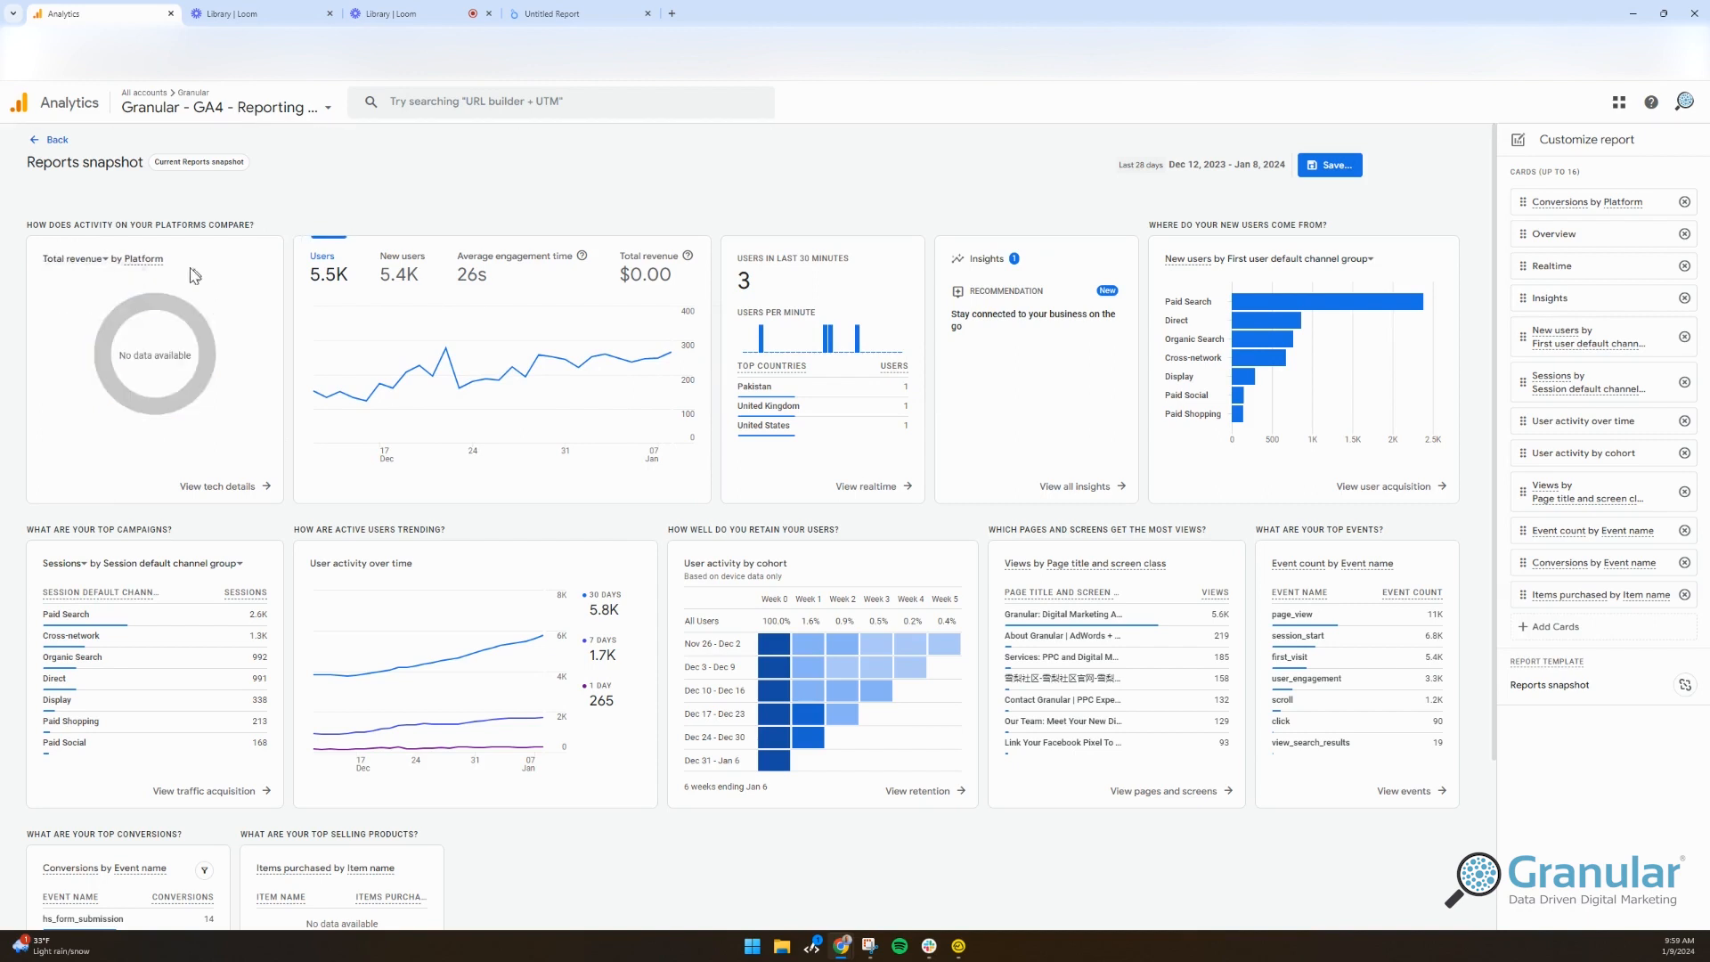
{"action": "mouse_move", "coordinate": [73, 272]}
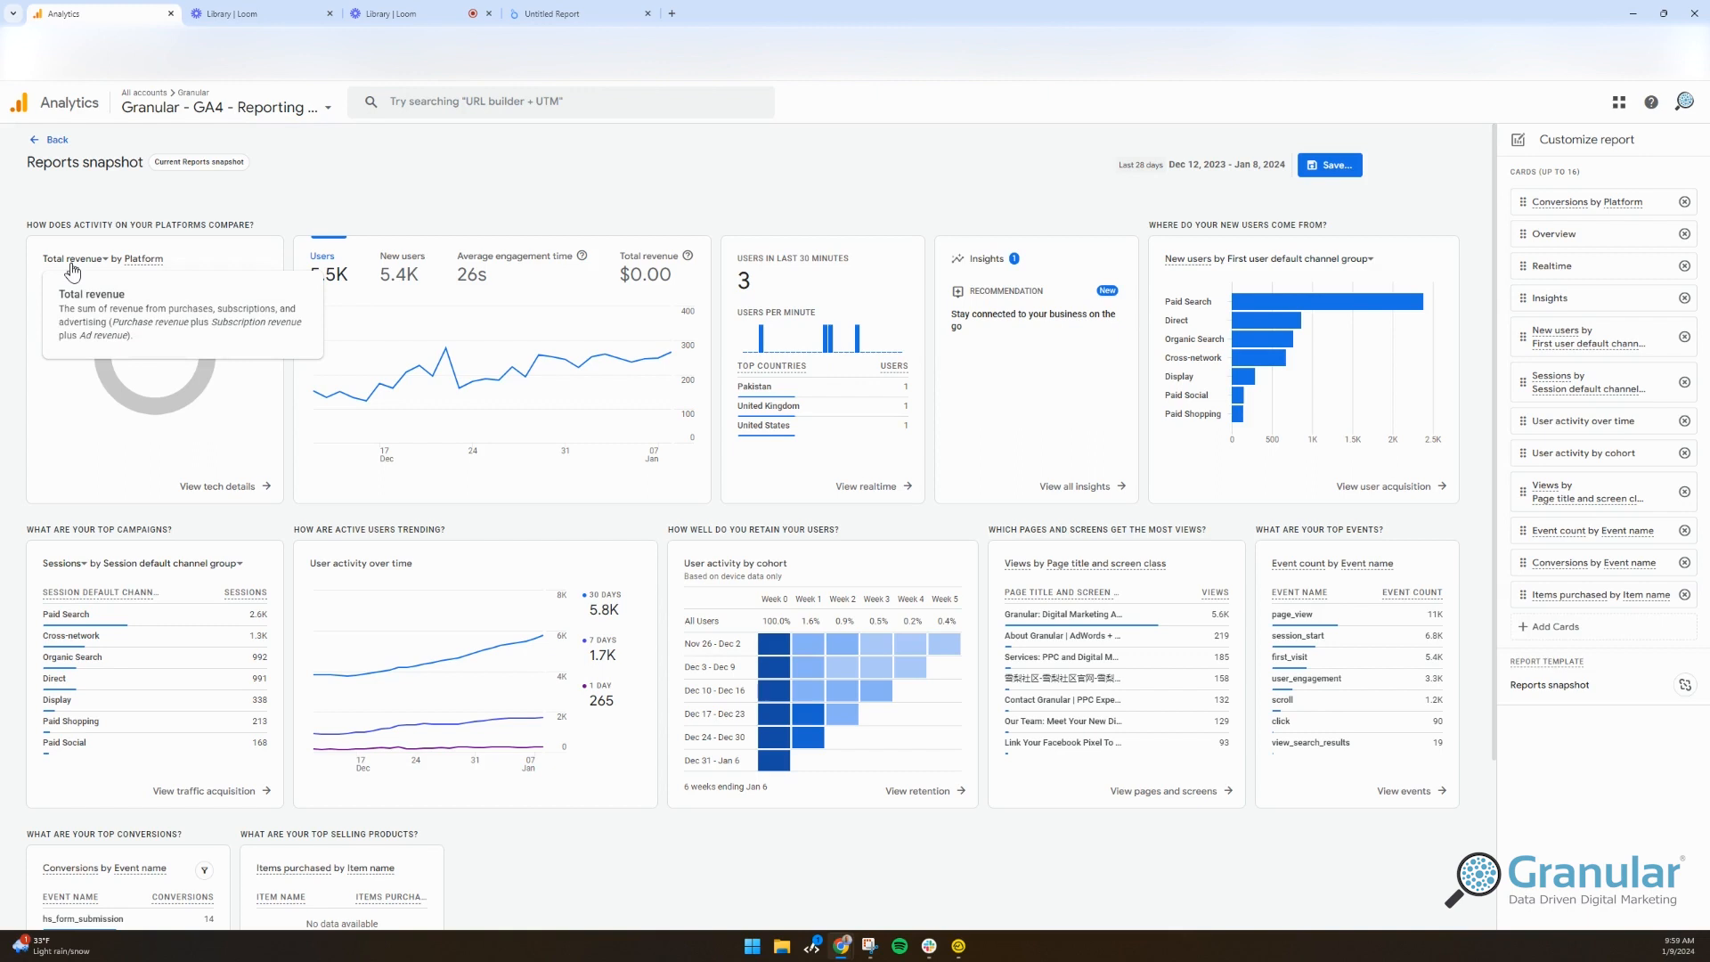
{"action": "left_click", "coordinate": [64, 260]}
{"action": "left_click", "coordinate": [84, 329]}
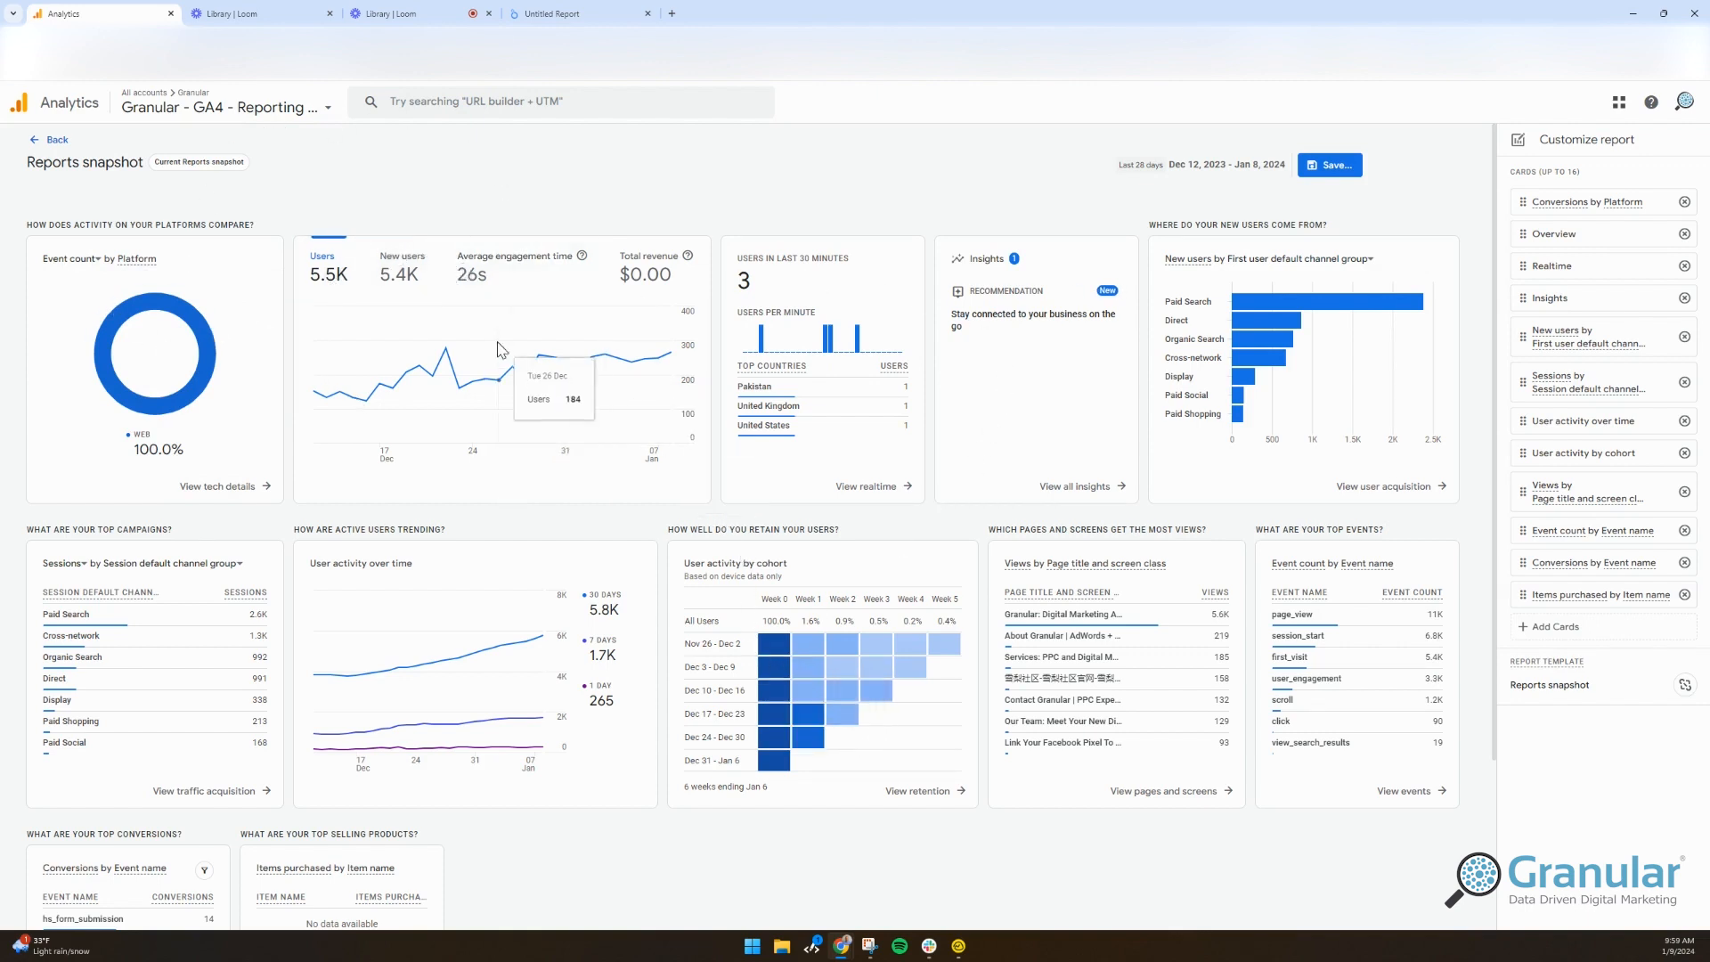
Step: Select the Dec 17 - Dec 23 cohort label text, then clear the selection
{"action": "mouse_move", "coordinate": [764, 666]}
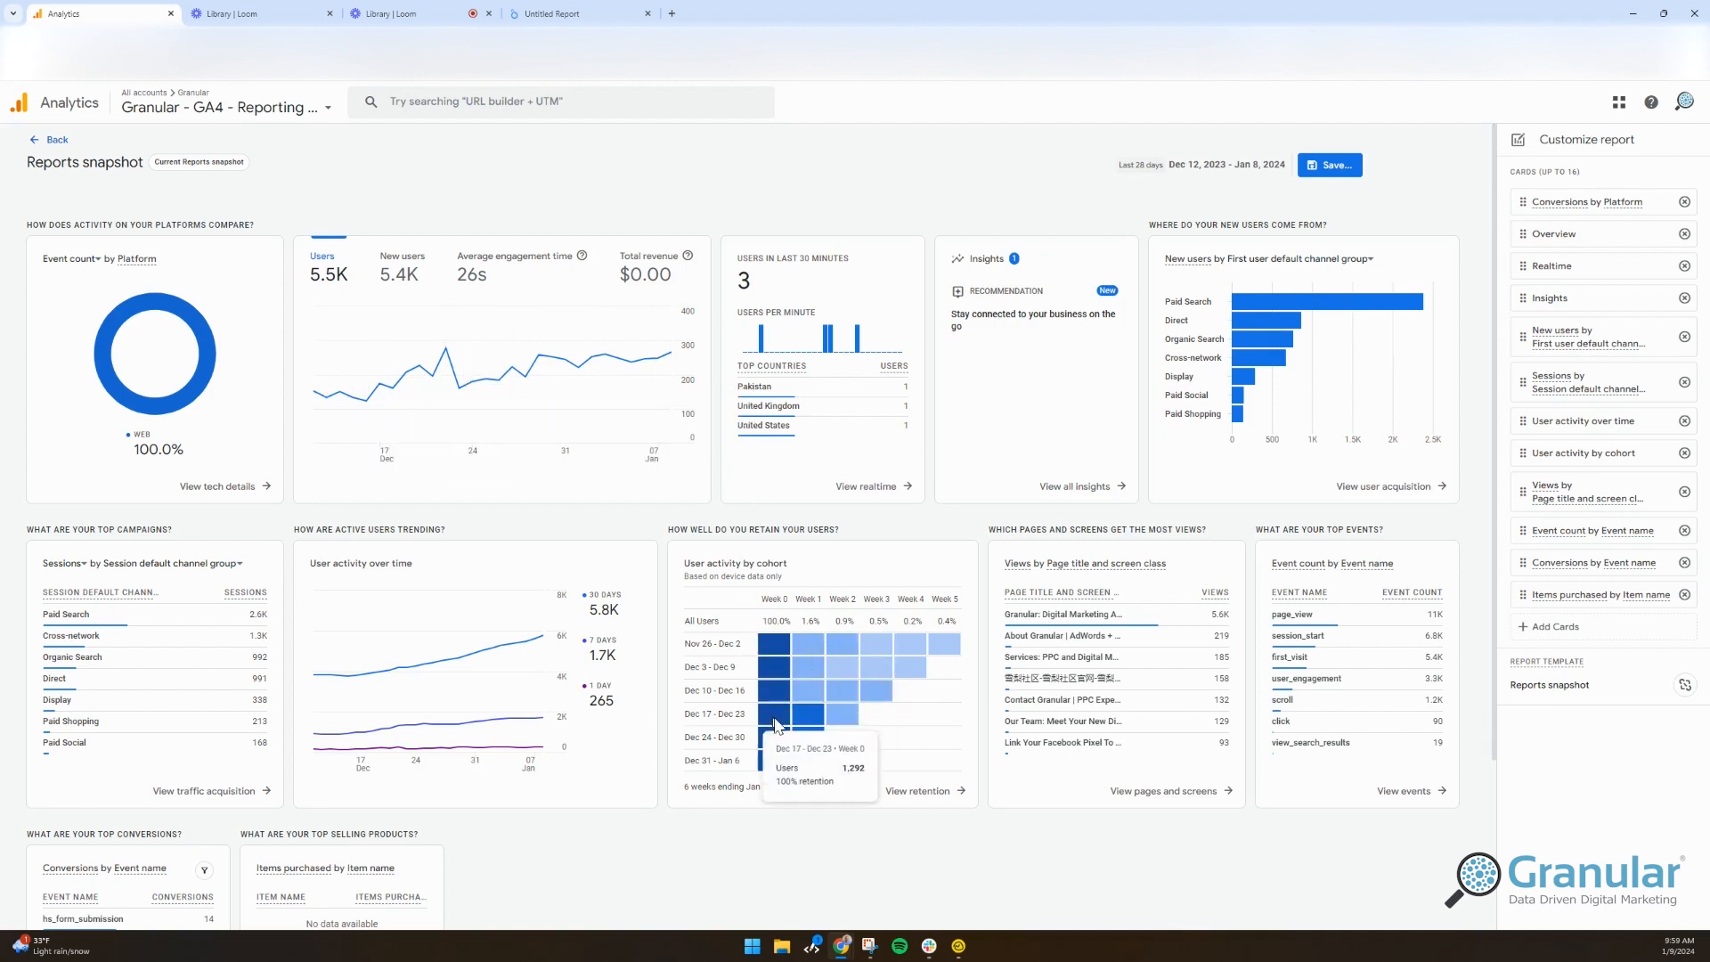
{"action": "mouse_move", "coordinate": [814, 723]}
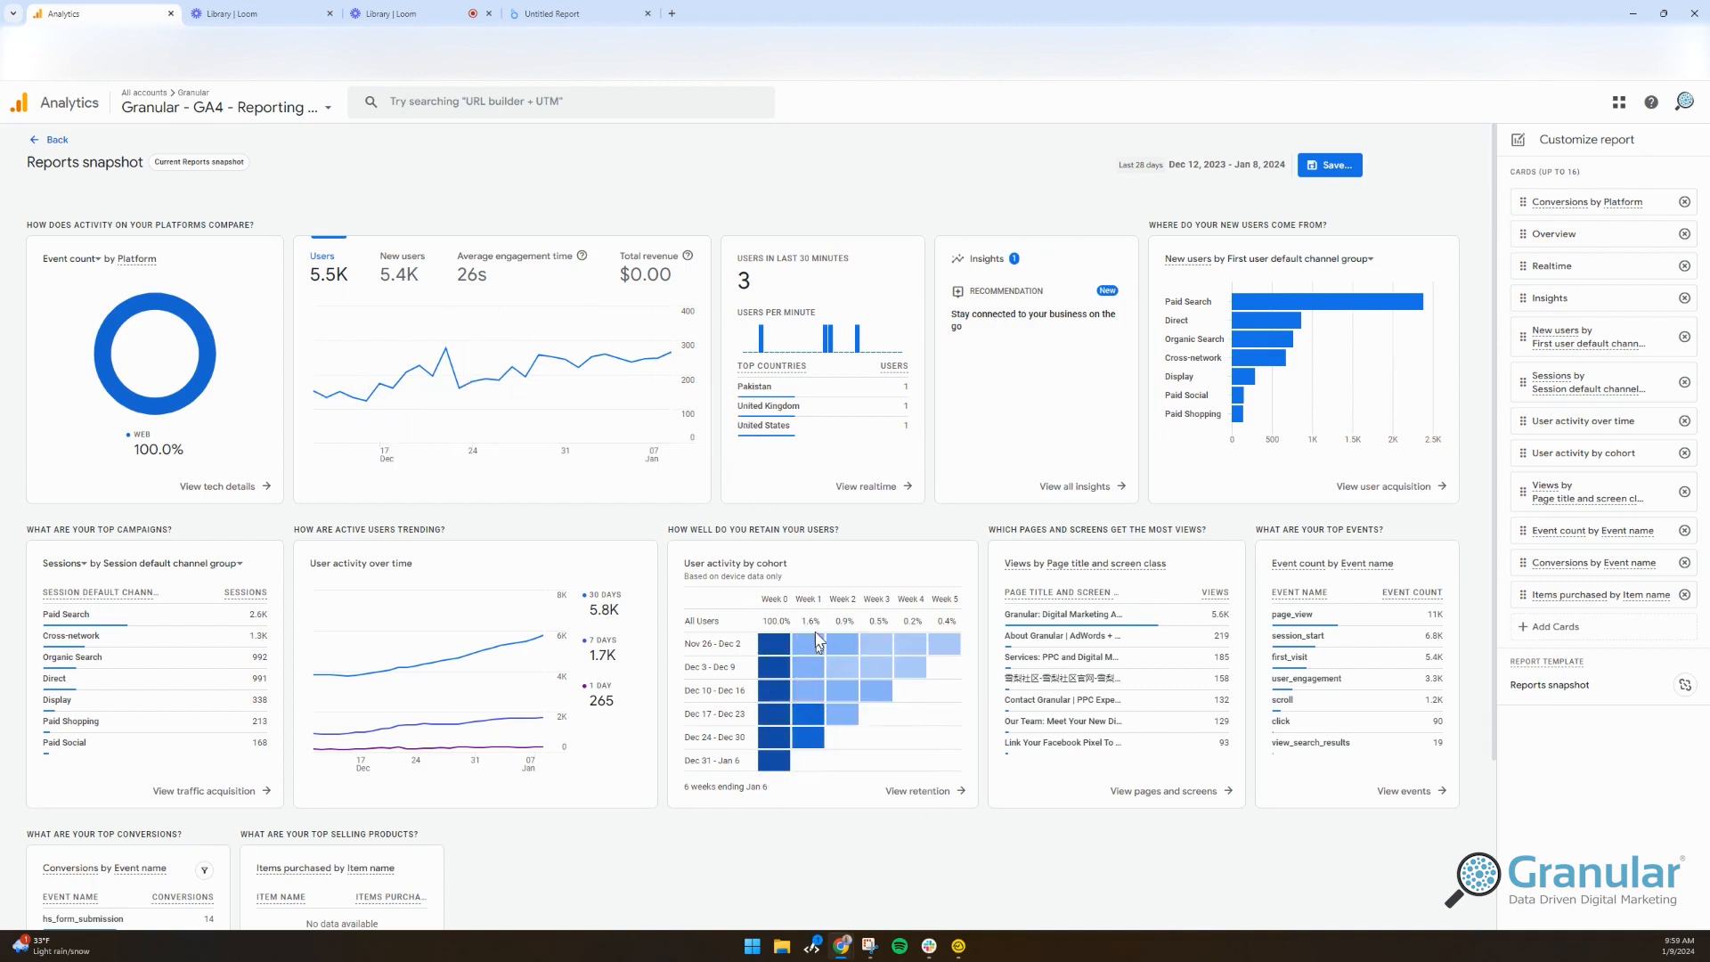
{"action": "mouse_move", "coordinate": [755, 723]}
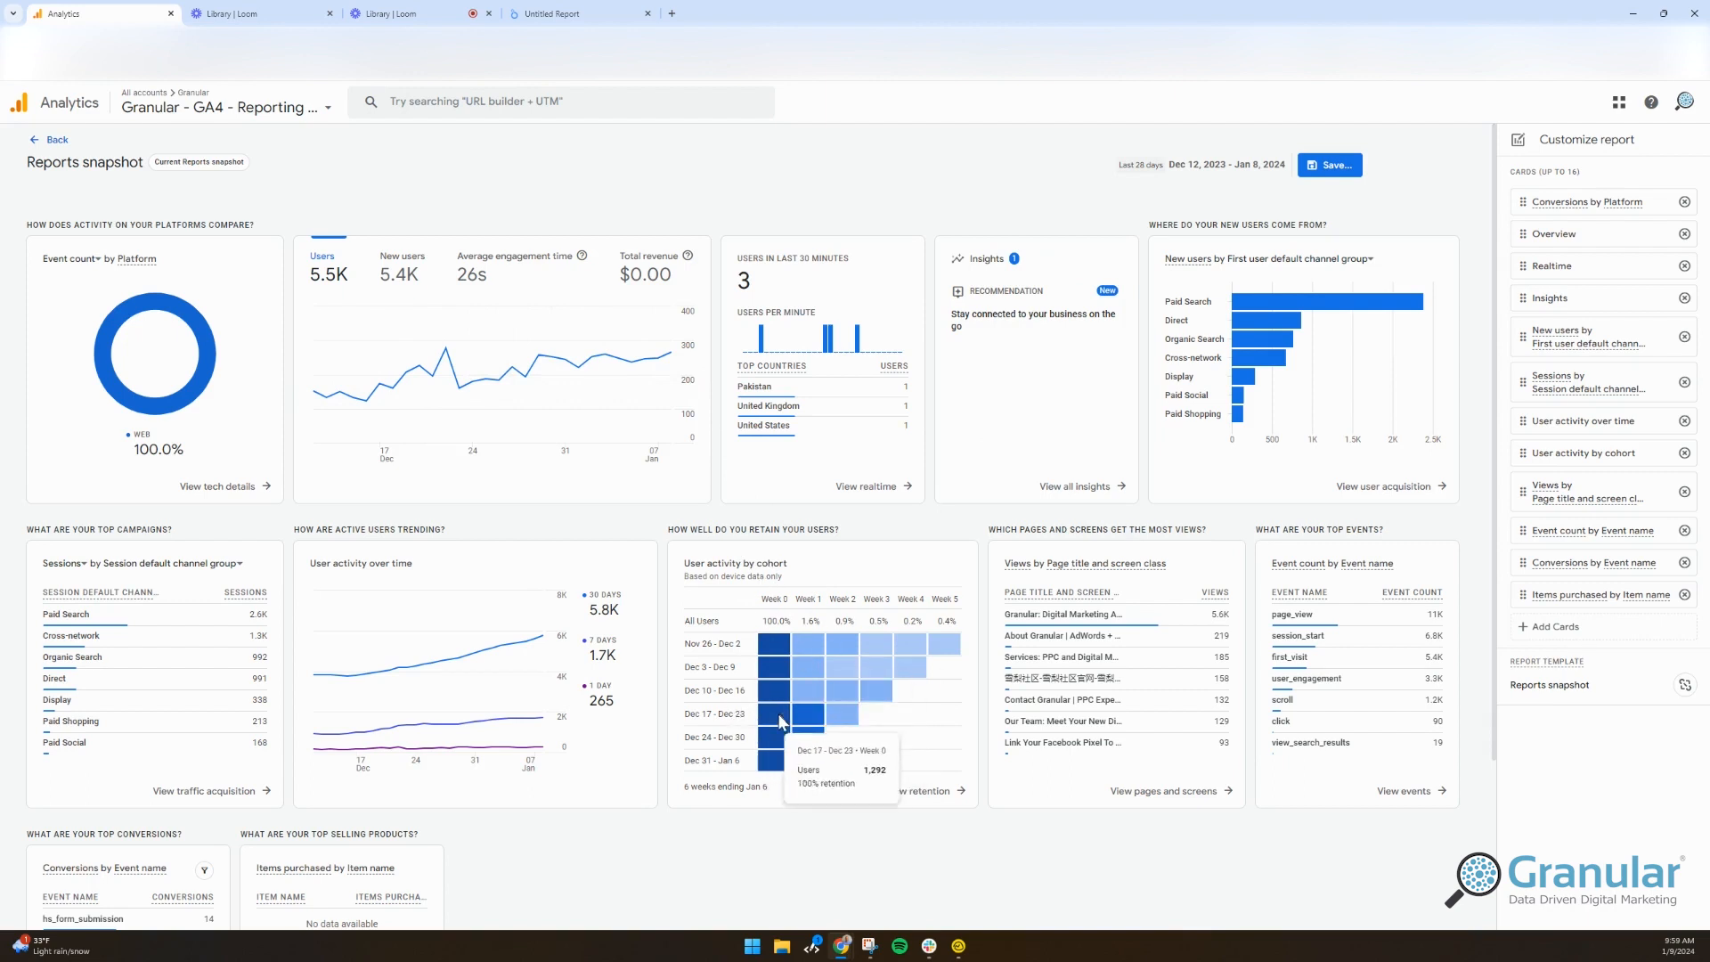
{"action": "left_click_drag", "start_coordinate": [717, 718], "coordinate": [752, 714]}
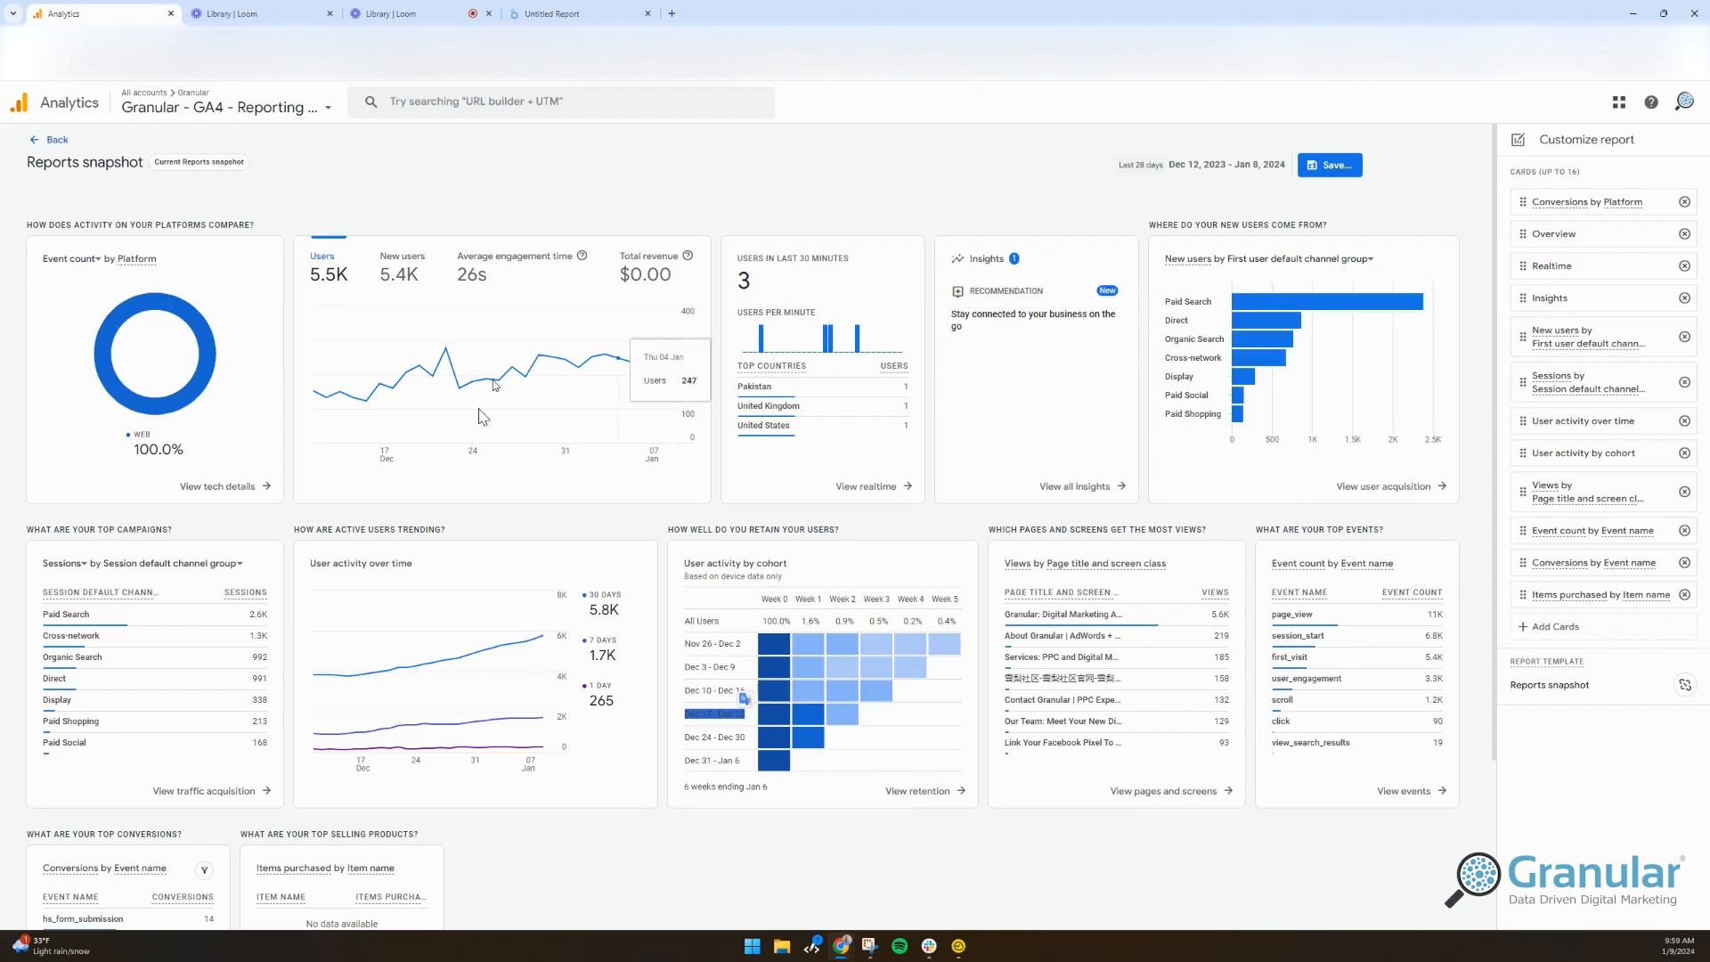
{"action": "scroll", "coordinate": [563, 809], "scroll_direction": "down", "scroll_amount": 2}
{"action": "left_click", "coordinate": [563, 809]}
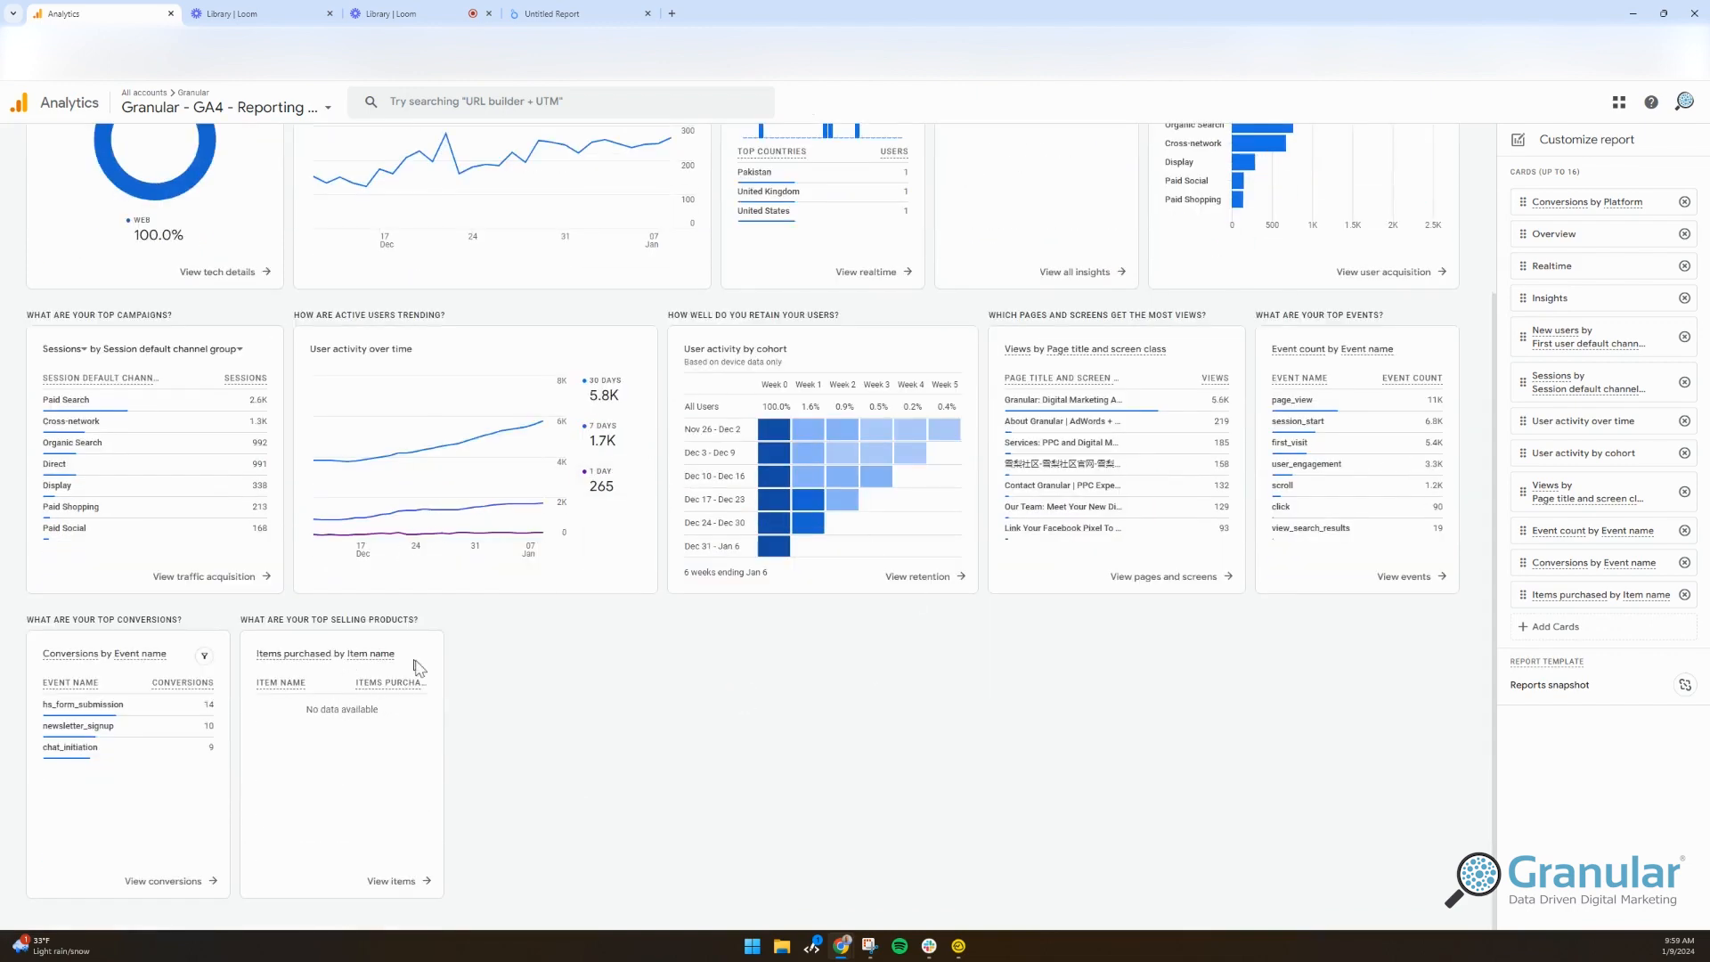
{"action": "left_click_drag", "start_coordinate": [294, 659], "coordinate": [336, 660]}
{"action": "left_click", "coordinate": [347, 773]}
{"action": "scroll", "coordinate": [1093, 690], "scroll_direction": "up", "scroll_amount": 2}
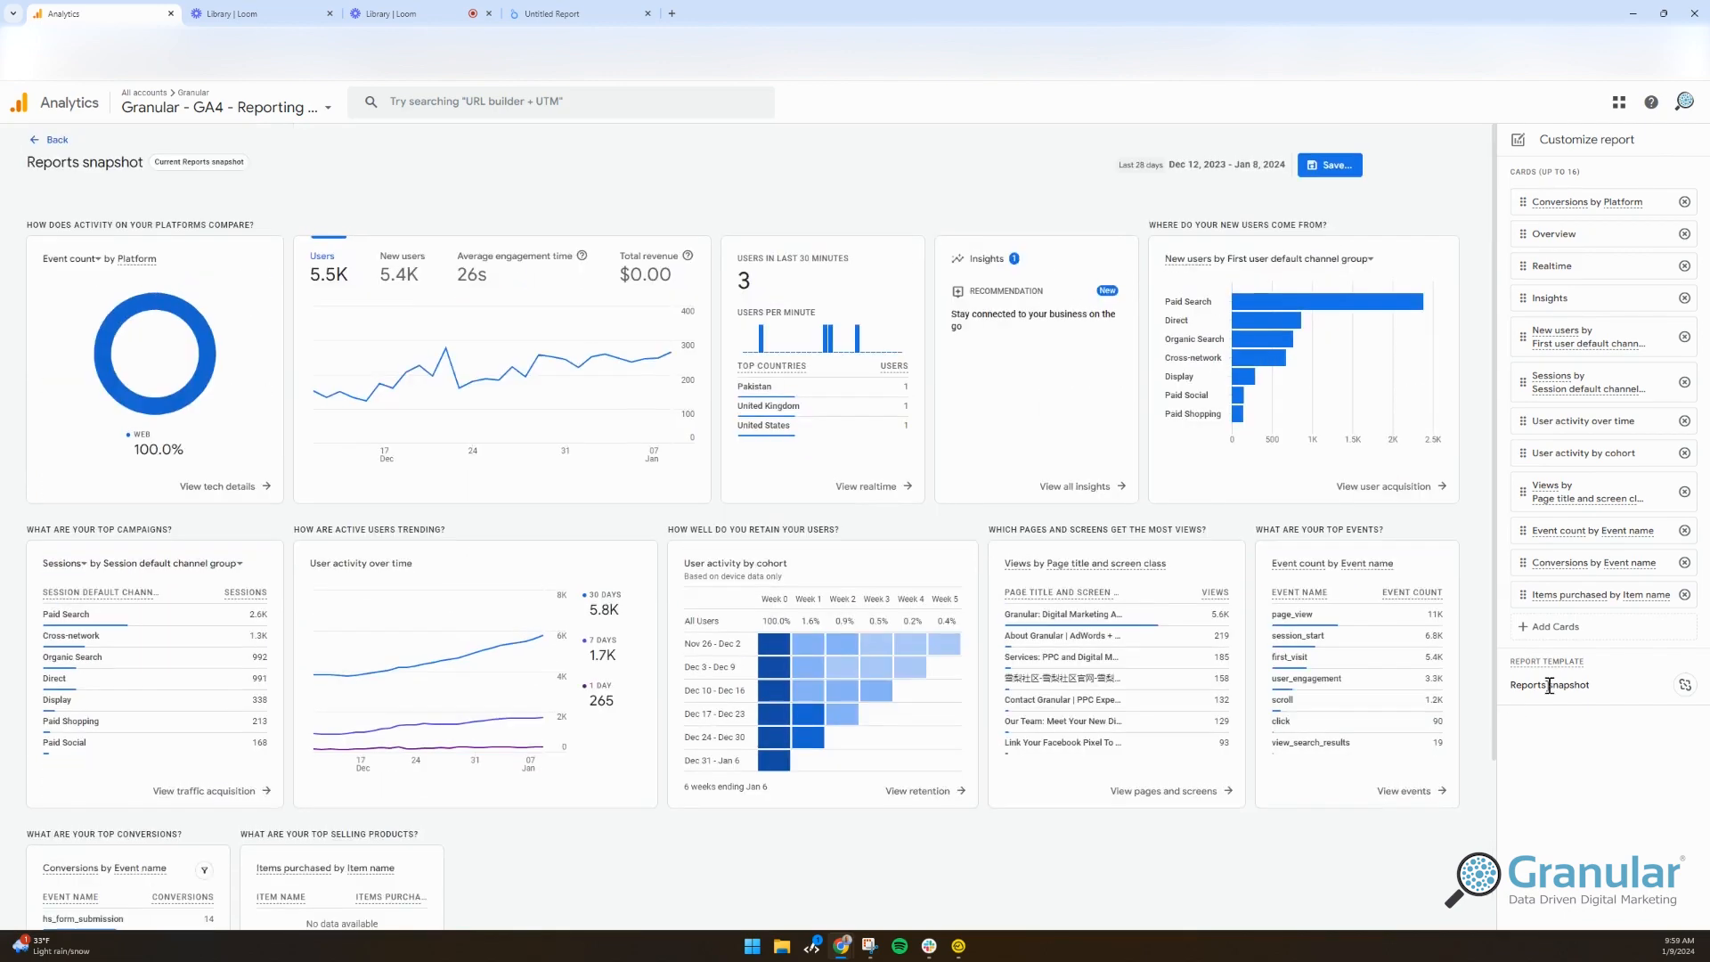
Step: Add a Users by Language card and place it right after Insights
{"action": "left_click", "coordinate": [1562, 629]}
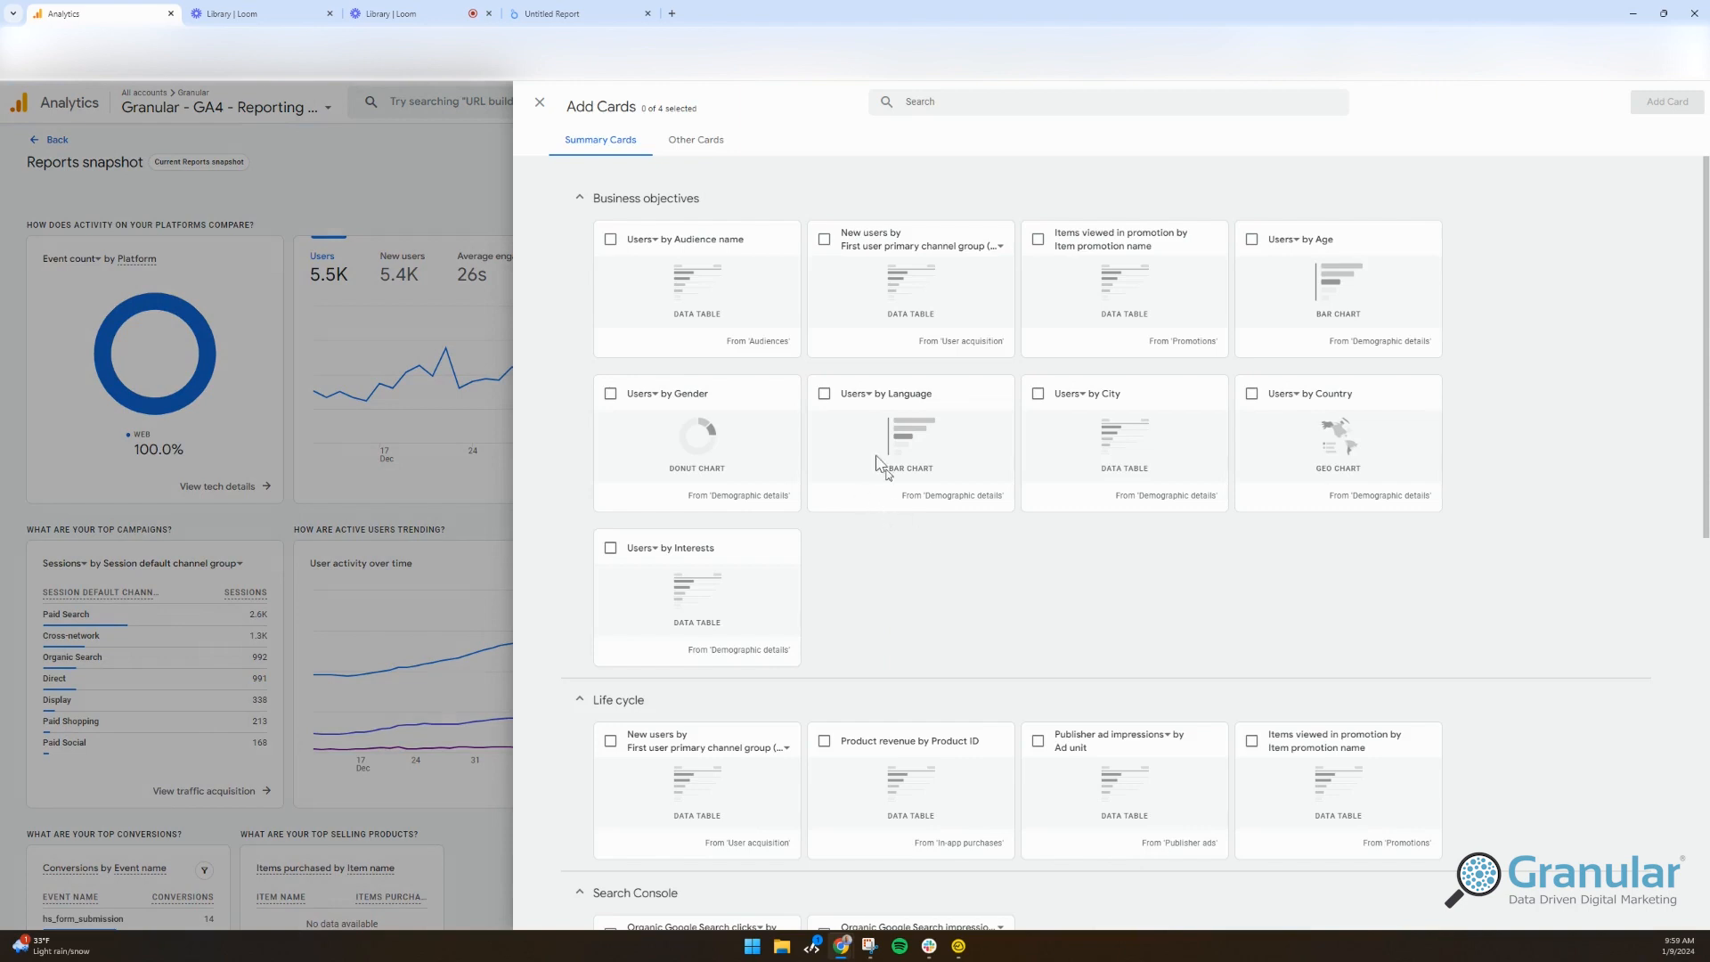
{"action": "left_click", "coordinate": [824, 394]}
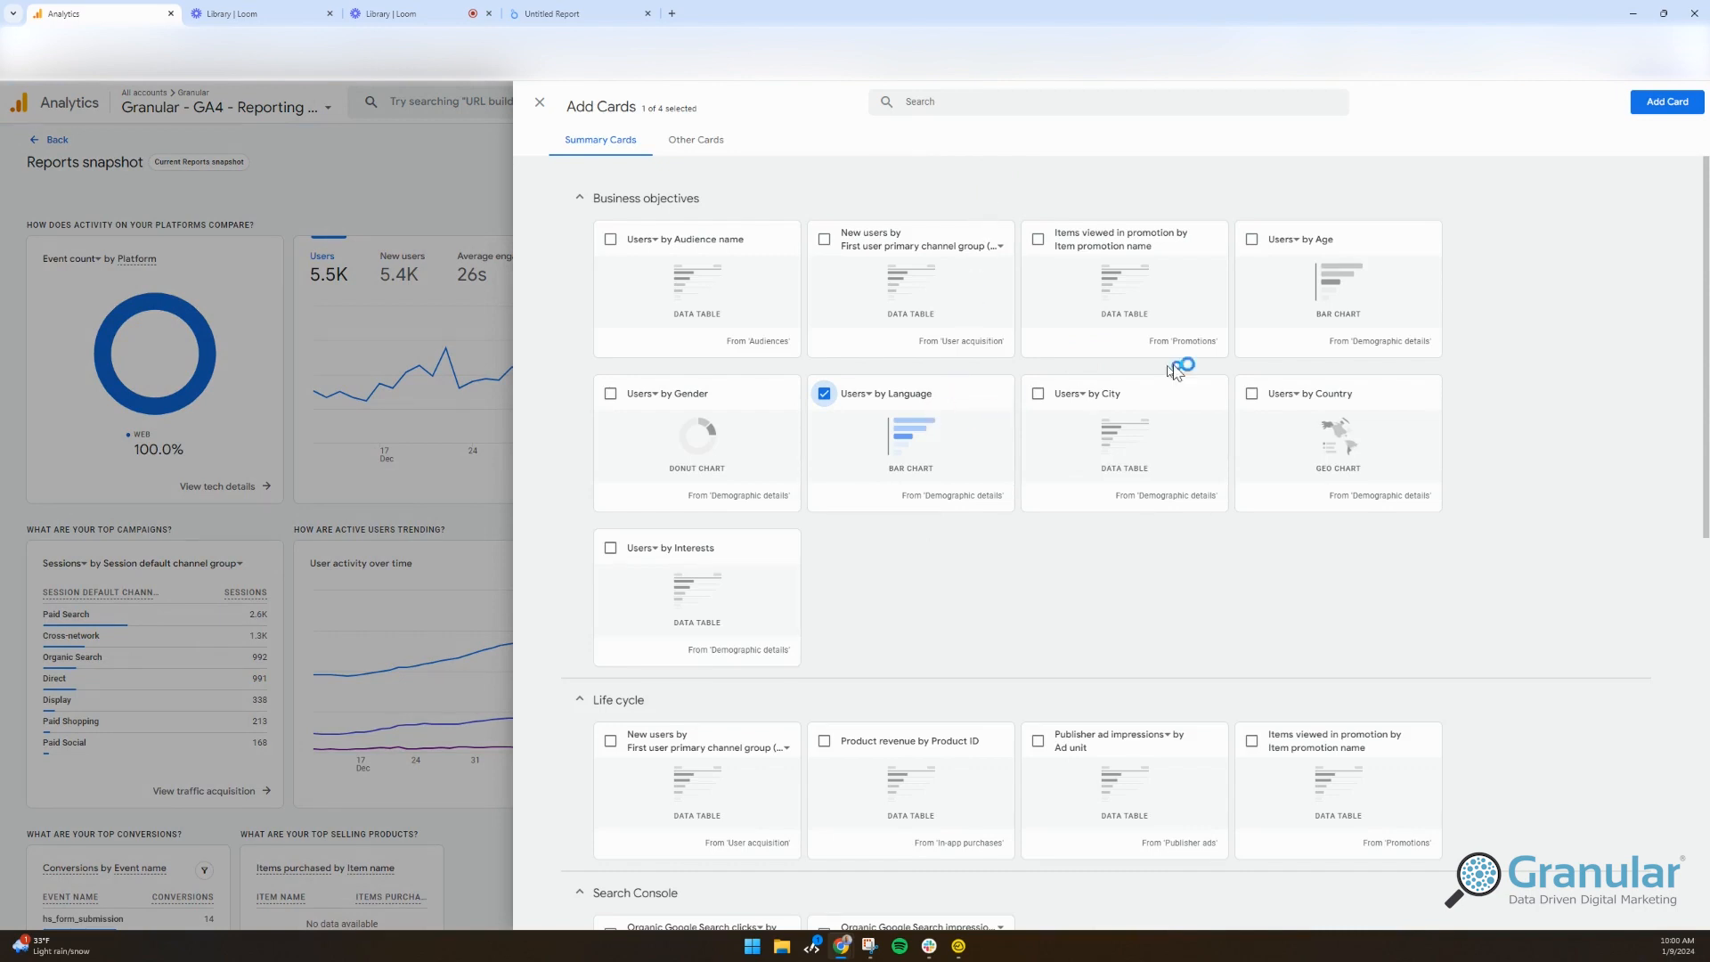
{"action": "left_click", "coordinate": [1664, 101]}
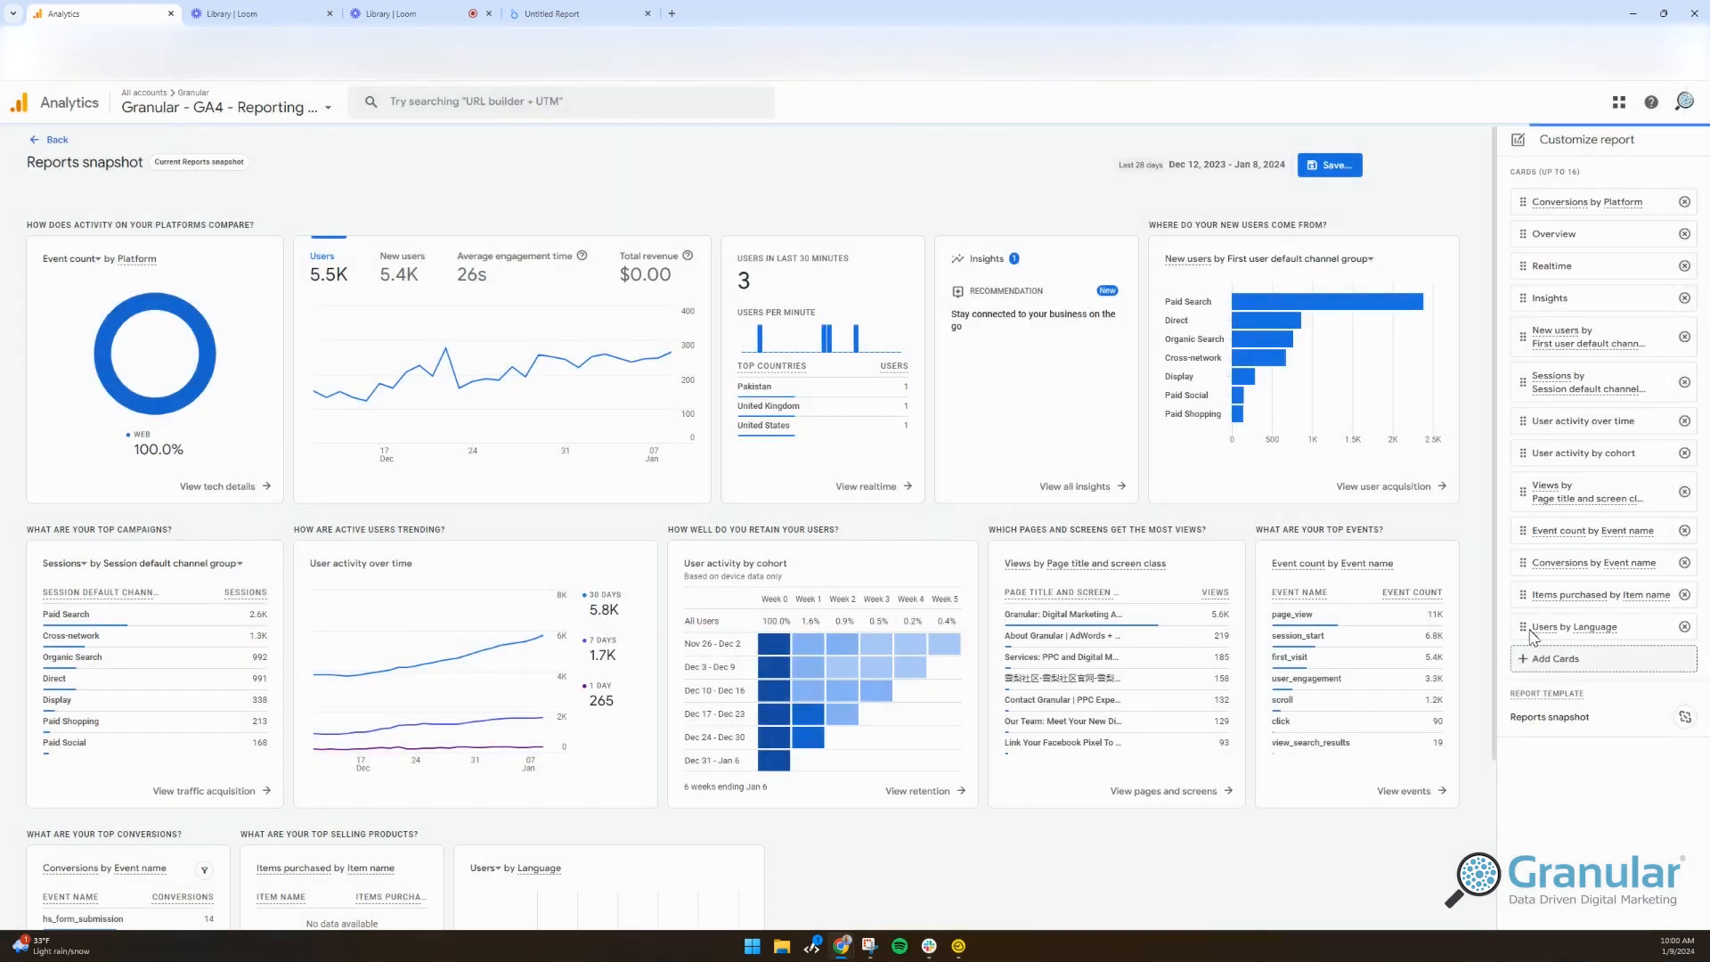
{"action": "left_click_drag", "start_coordinate": [1524, 626], "coordinate": [1528, 321]}
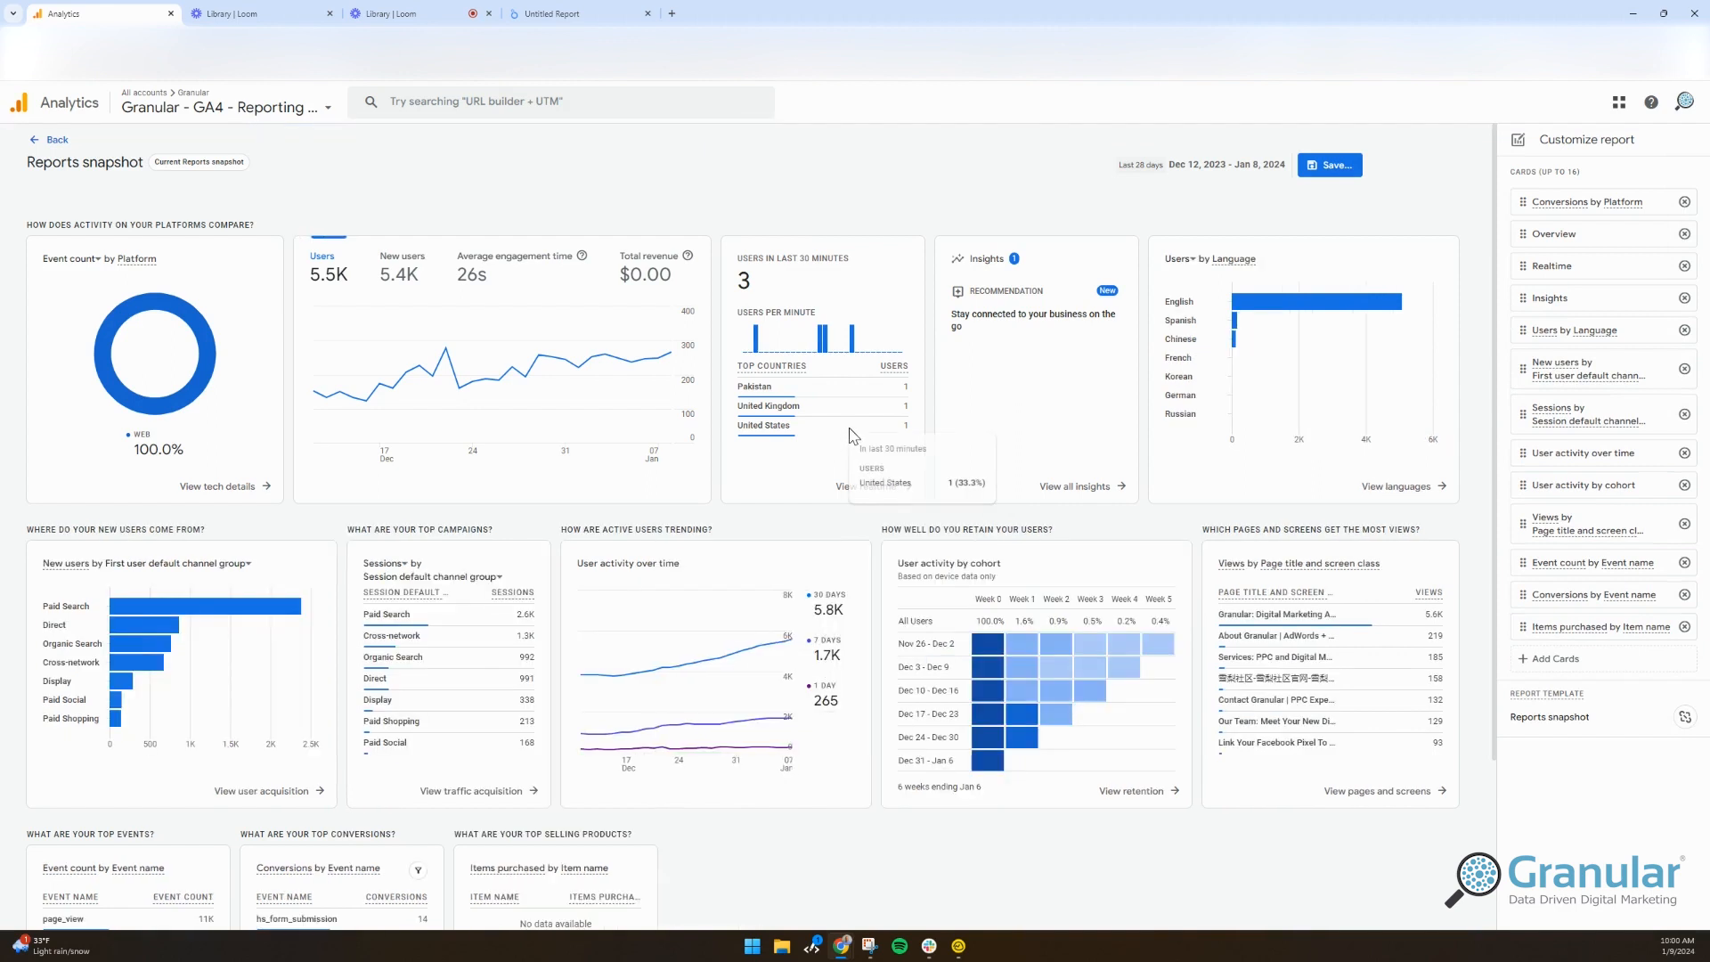
{"action": "mouse_move", "coordinate": [1208, 331]}
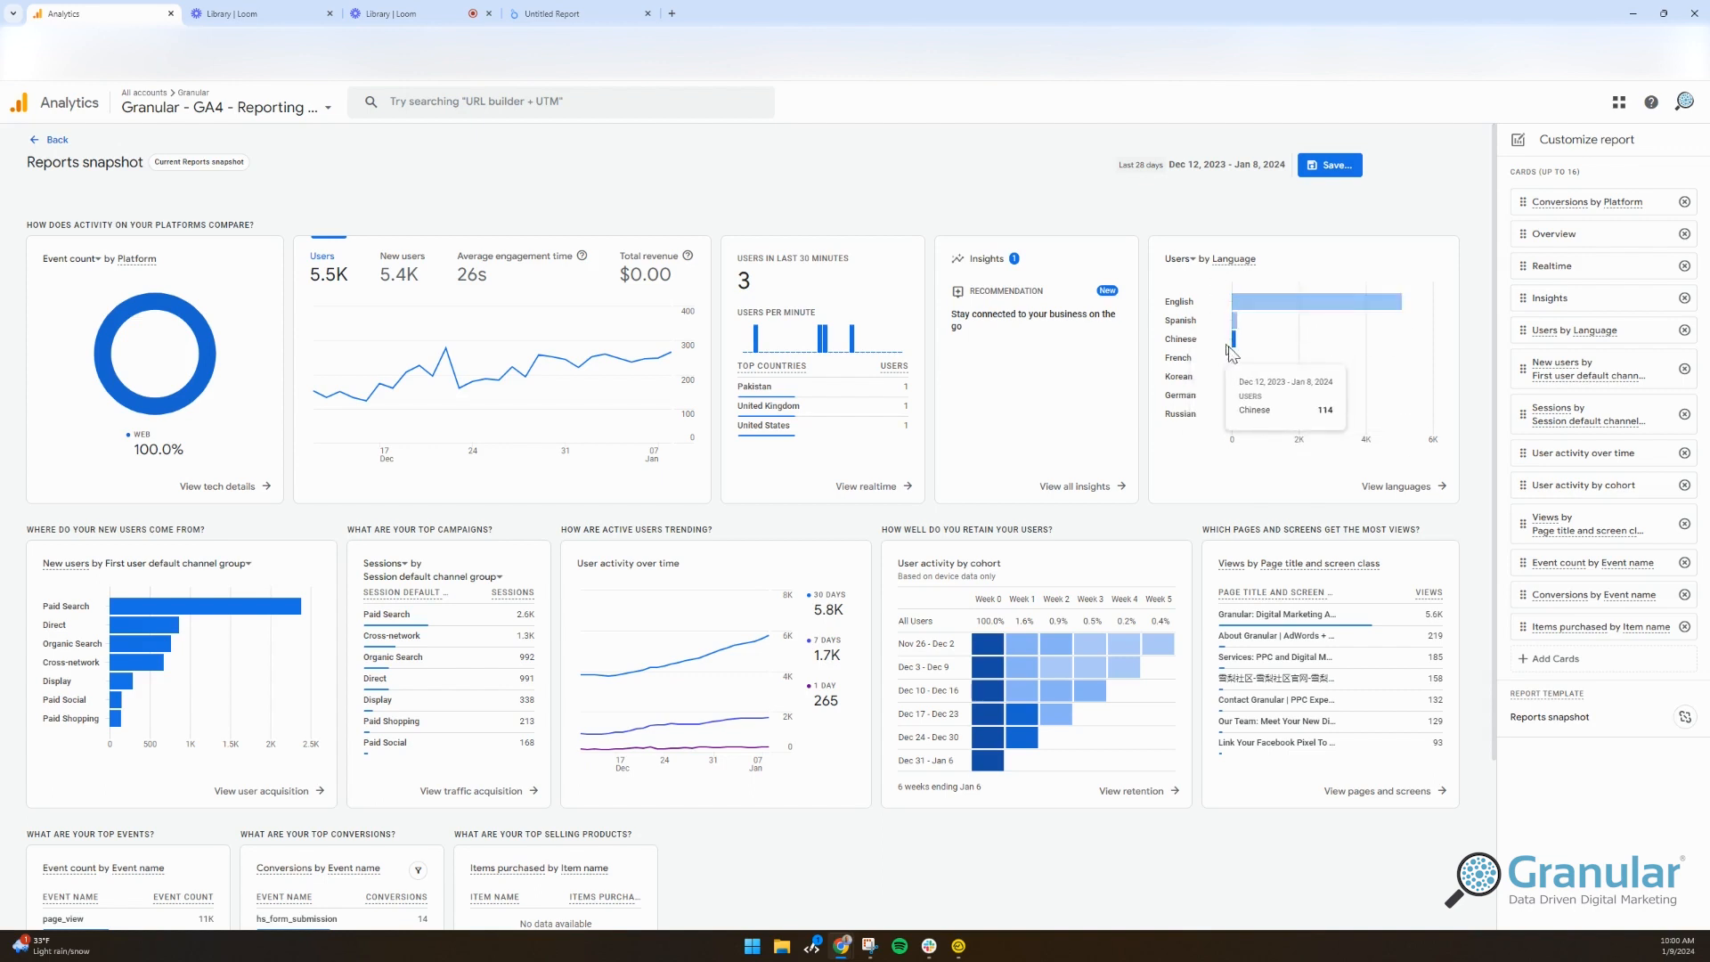
{"action": "left_click", "coordinate": [1603, 659]}
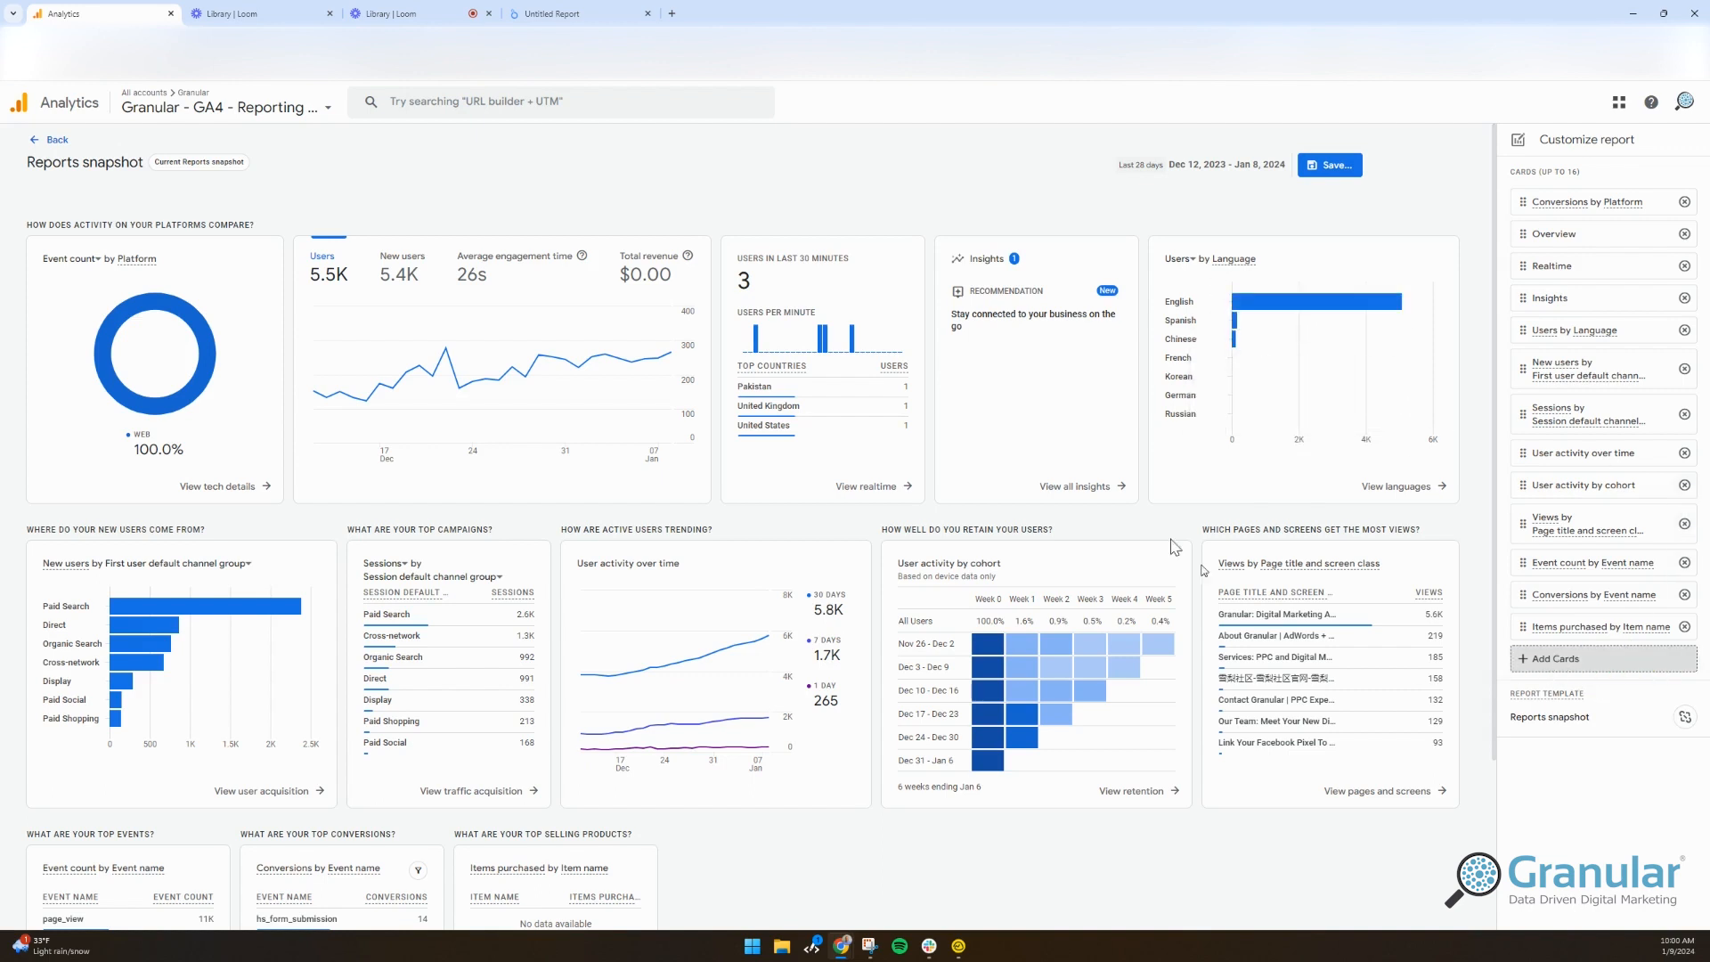
Step: In Other Cards, select Quantity by Product ID and change its metric to Product revenue
{"action": "left_click", "coordinate": [698, 141]}
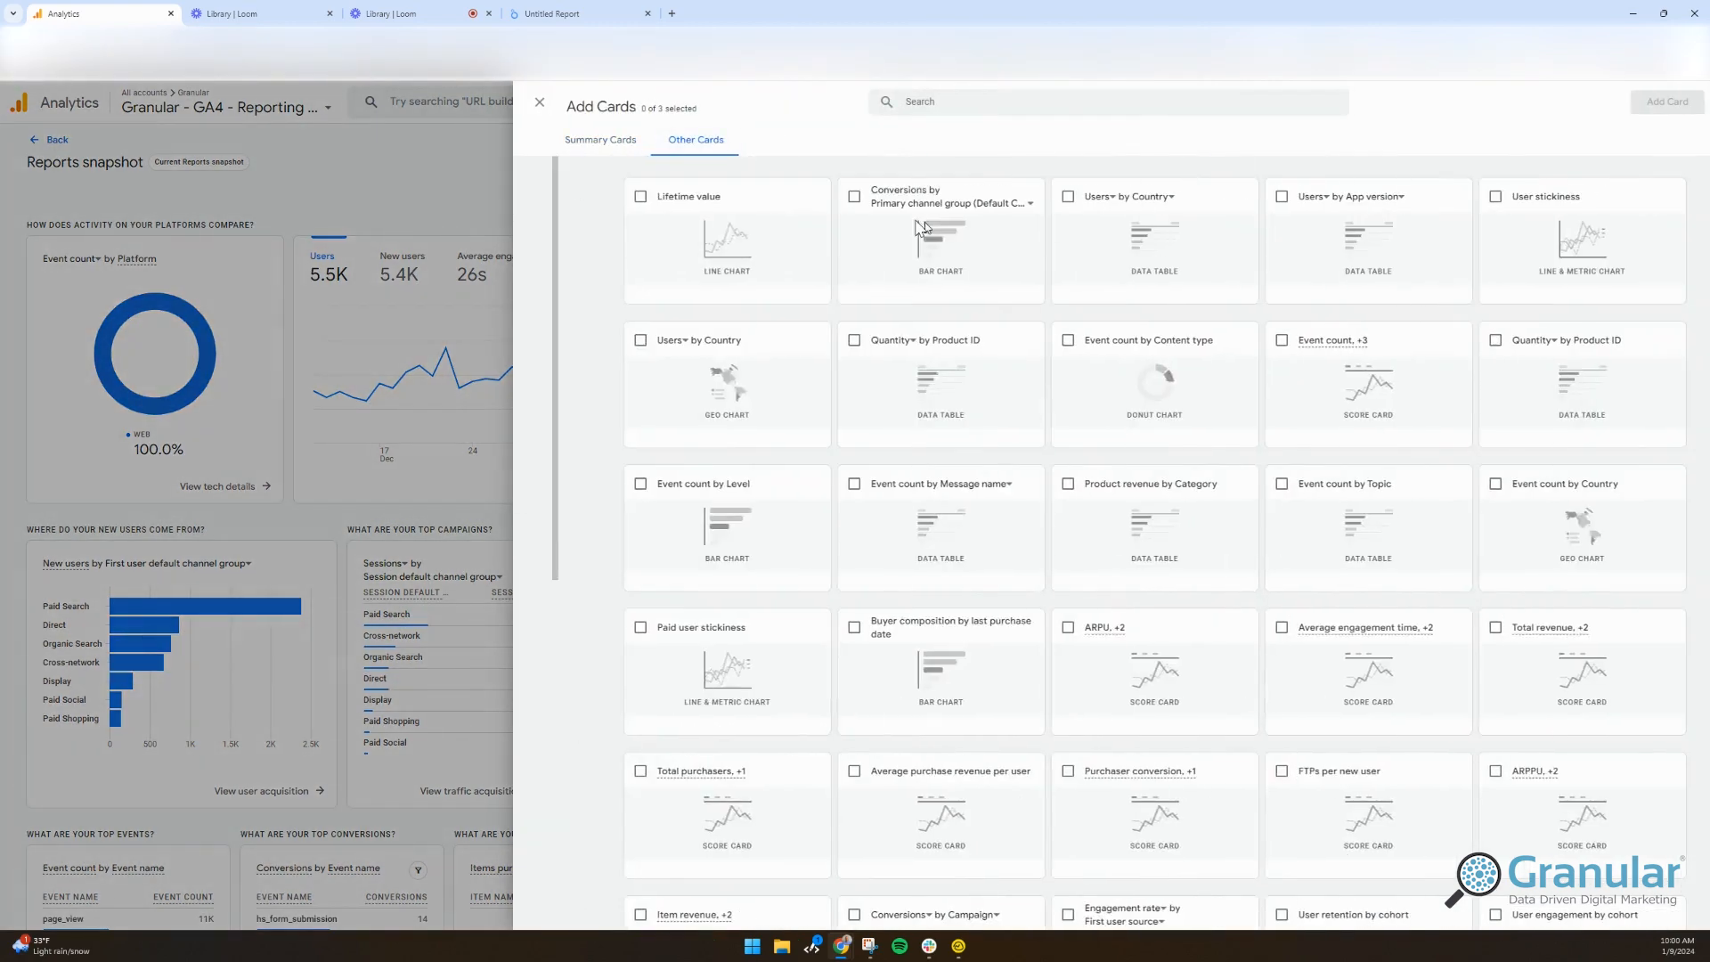
{"action": "left_click", "coordinate": [588, 150]}
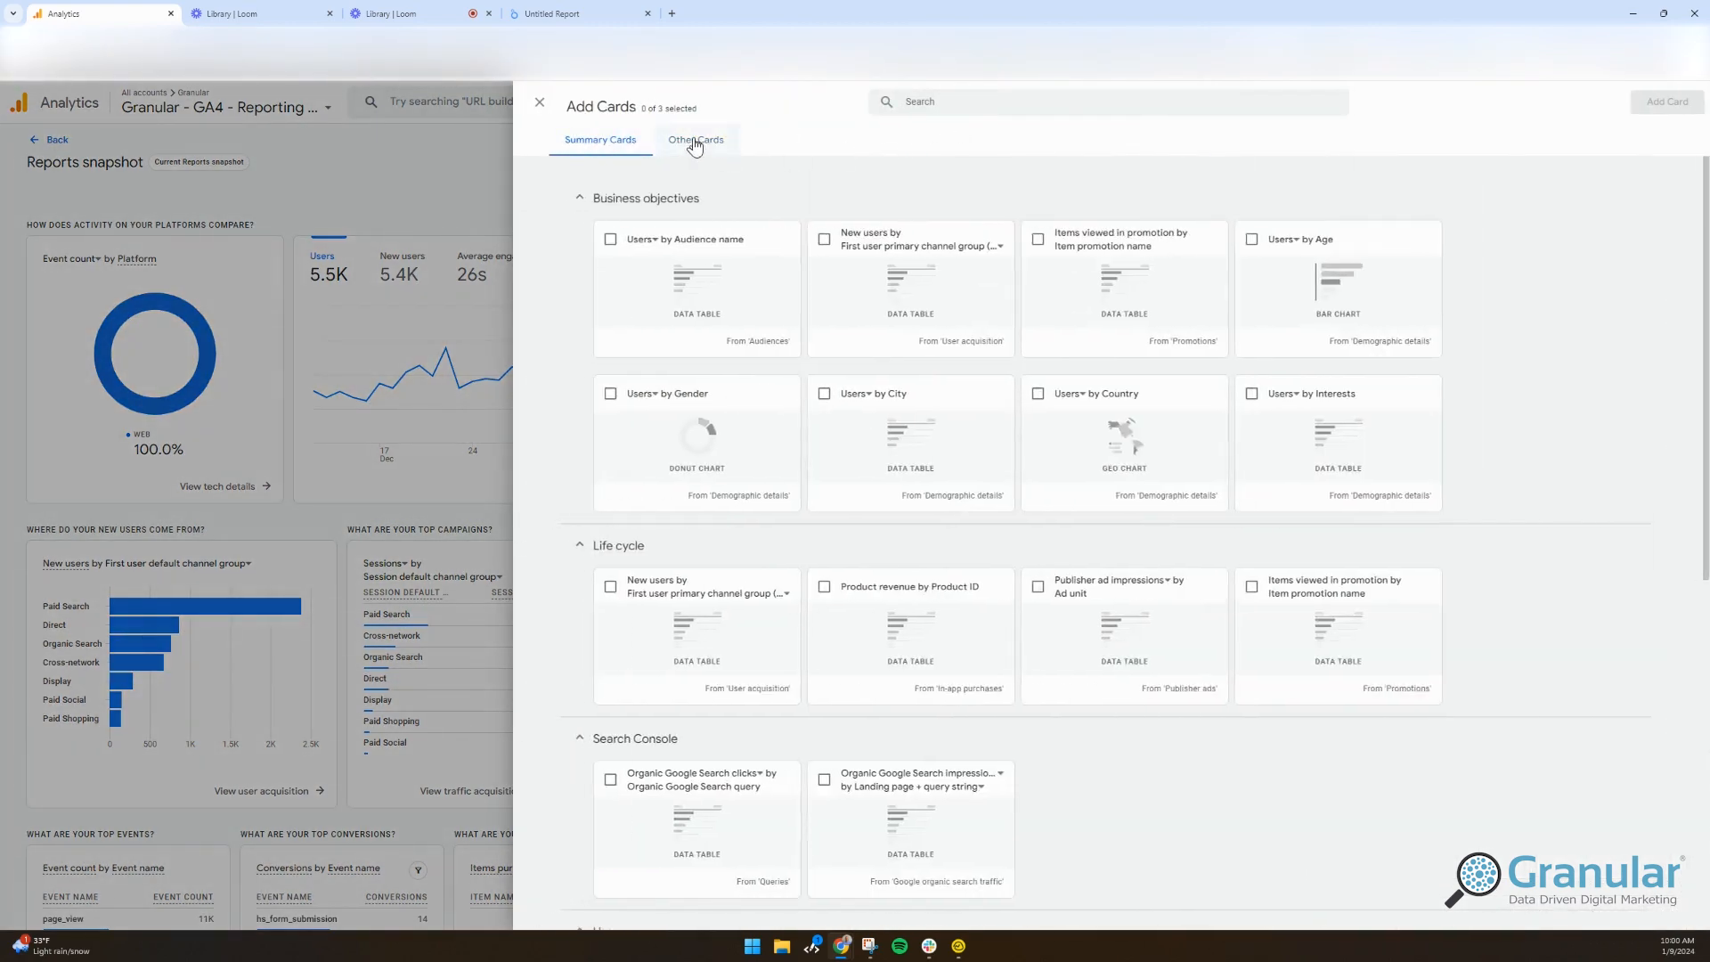
{"action": "left_click", "coordinate": [695, 140]}
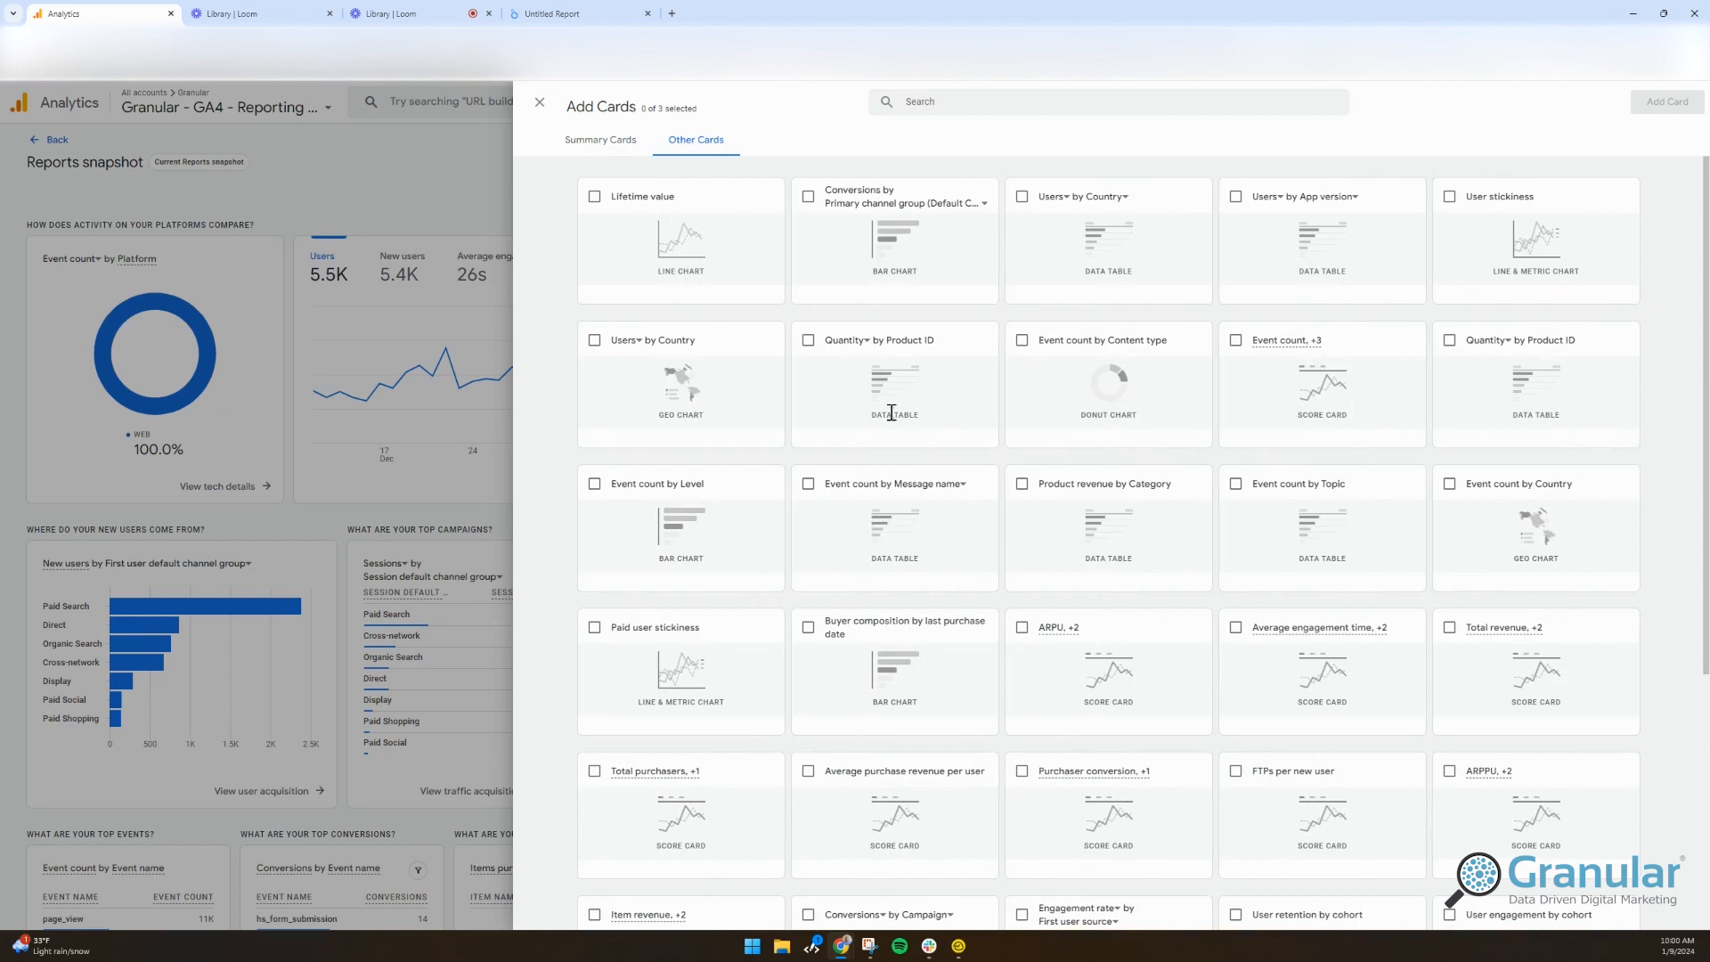
{"action": "left_click", "coordinate": [809, 342]}
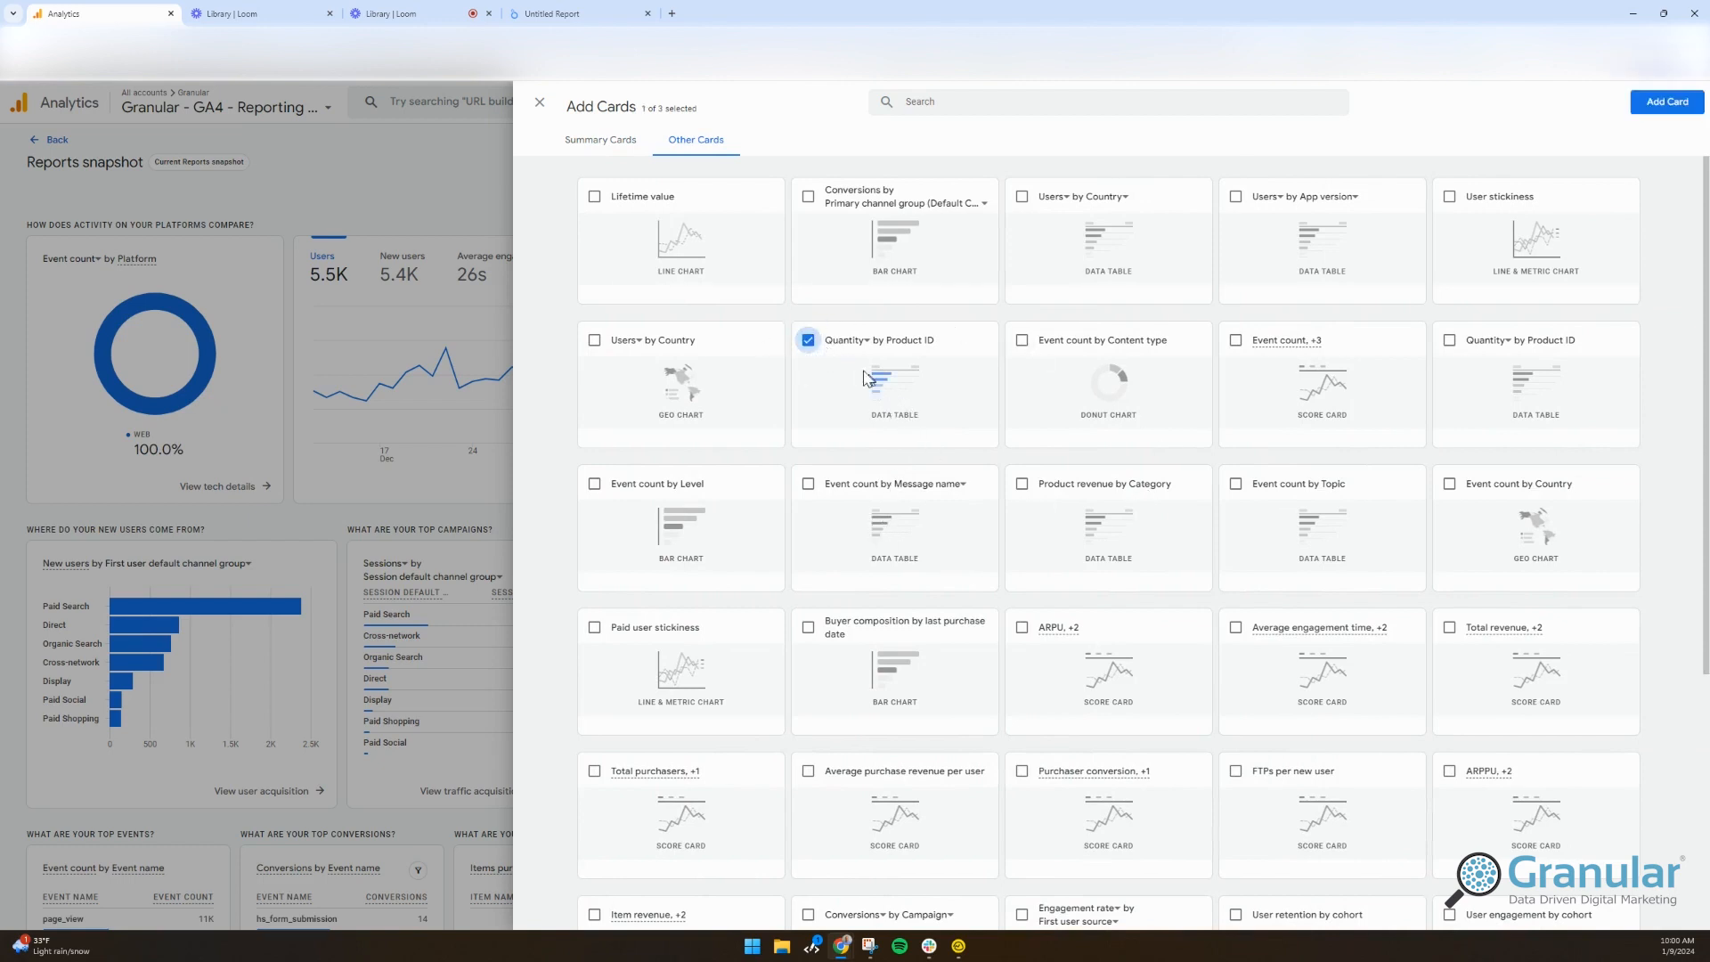
{"action": "left_click", "coordinate": [854, 340]}
{"action": "left_click", "coordinate": [884, 407]}
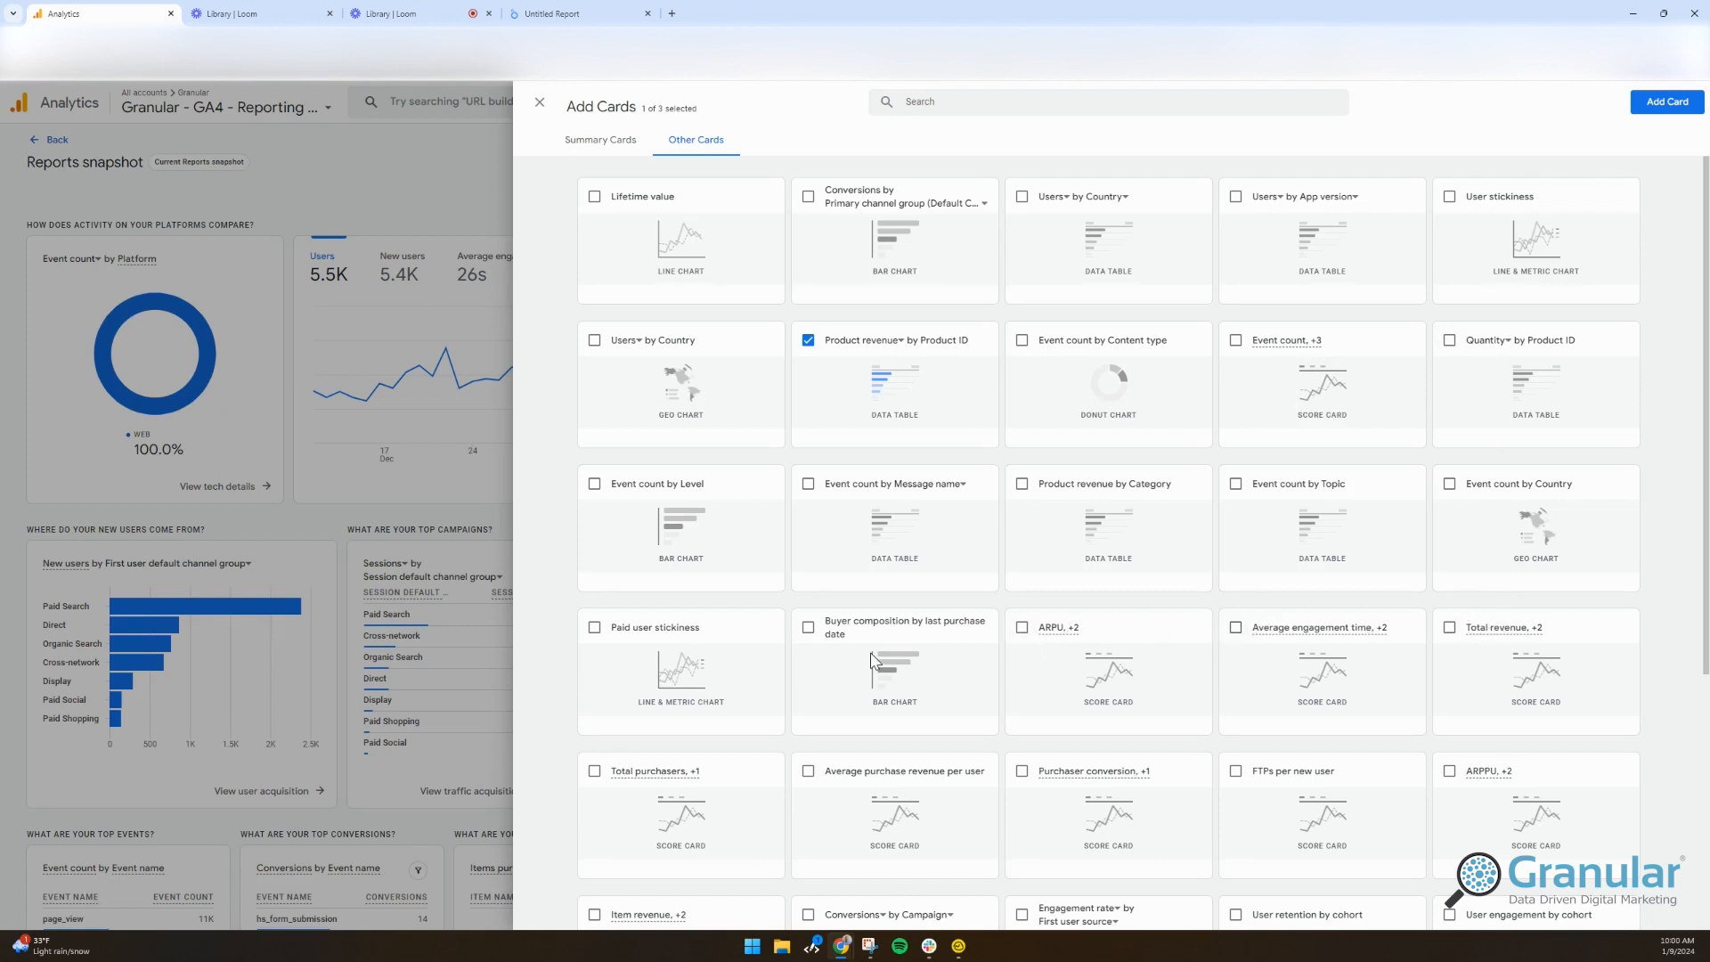
Step: Turn the Engagement rate card into Sessions by First user source / medium, then add both cards
{"action": "scroll", "coordinate": [1203, 784], "scroll_direction": "down", "scroll_amount": 3}
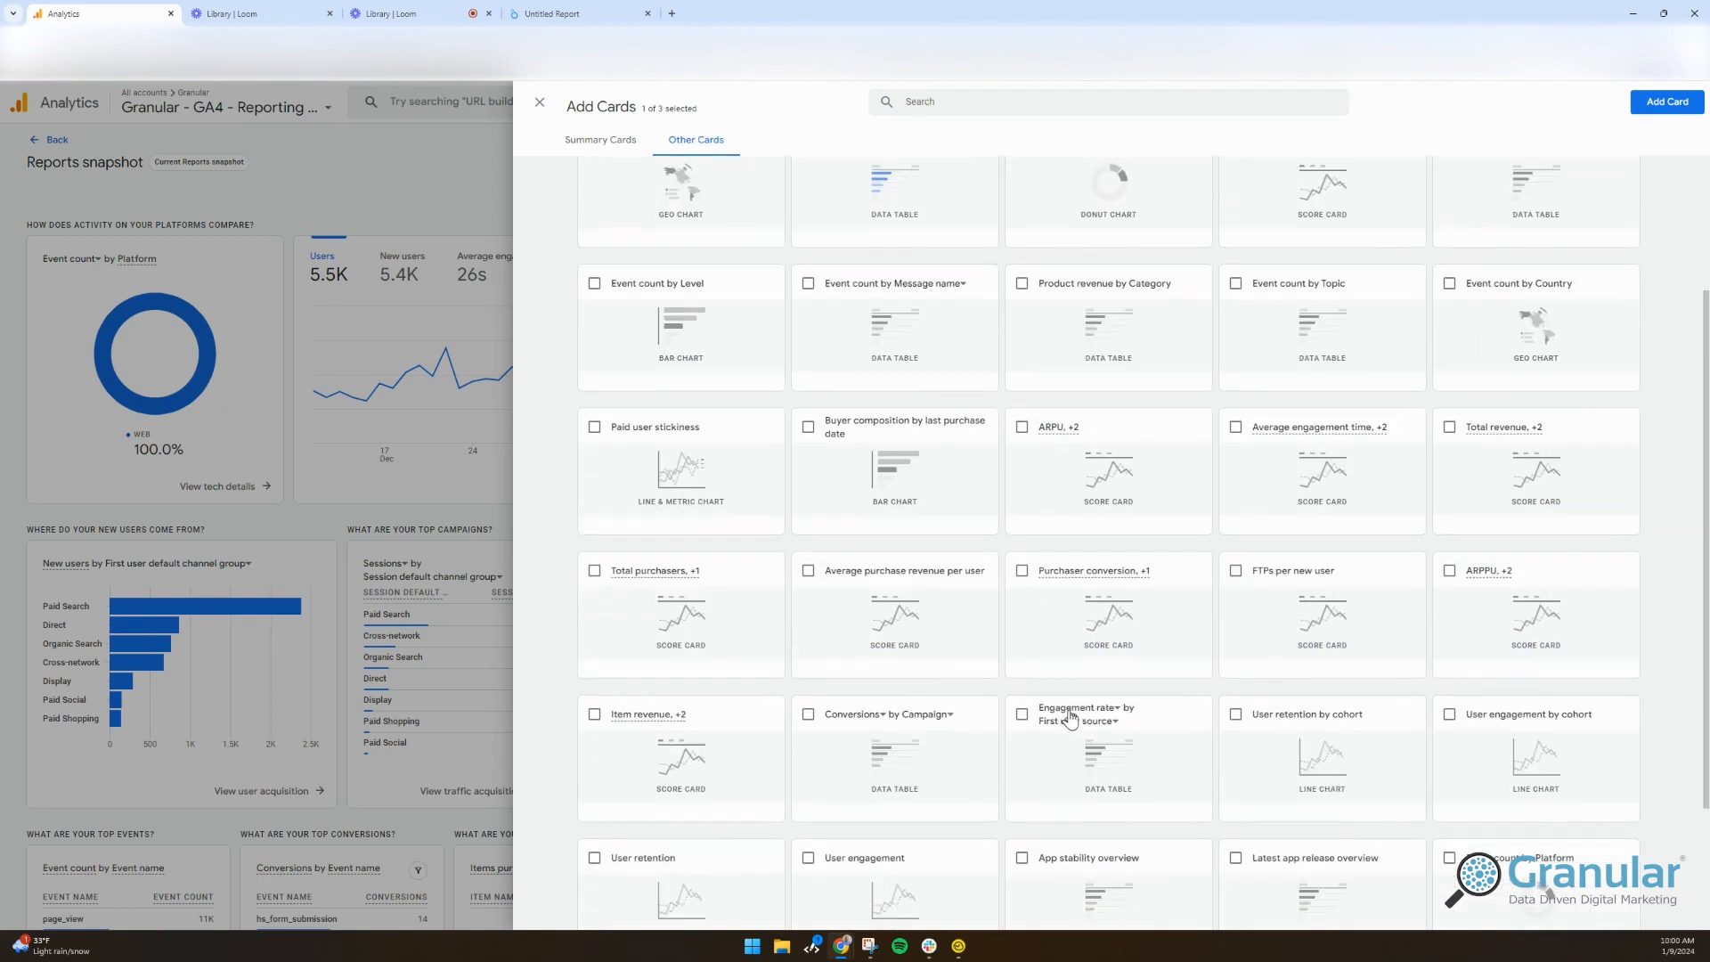
{"action": "left_click", "coordinate": [1115, 709]}
{"action": "left_click", "coordinate": [1042, 708]}
{"action": "left_click", "coordinate": [1080, 710]}
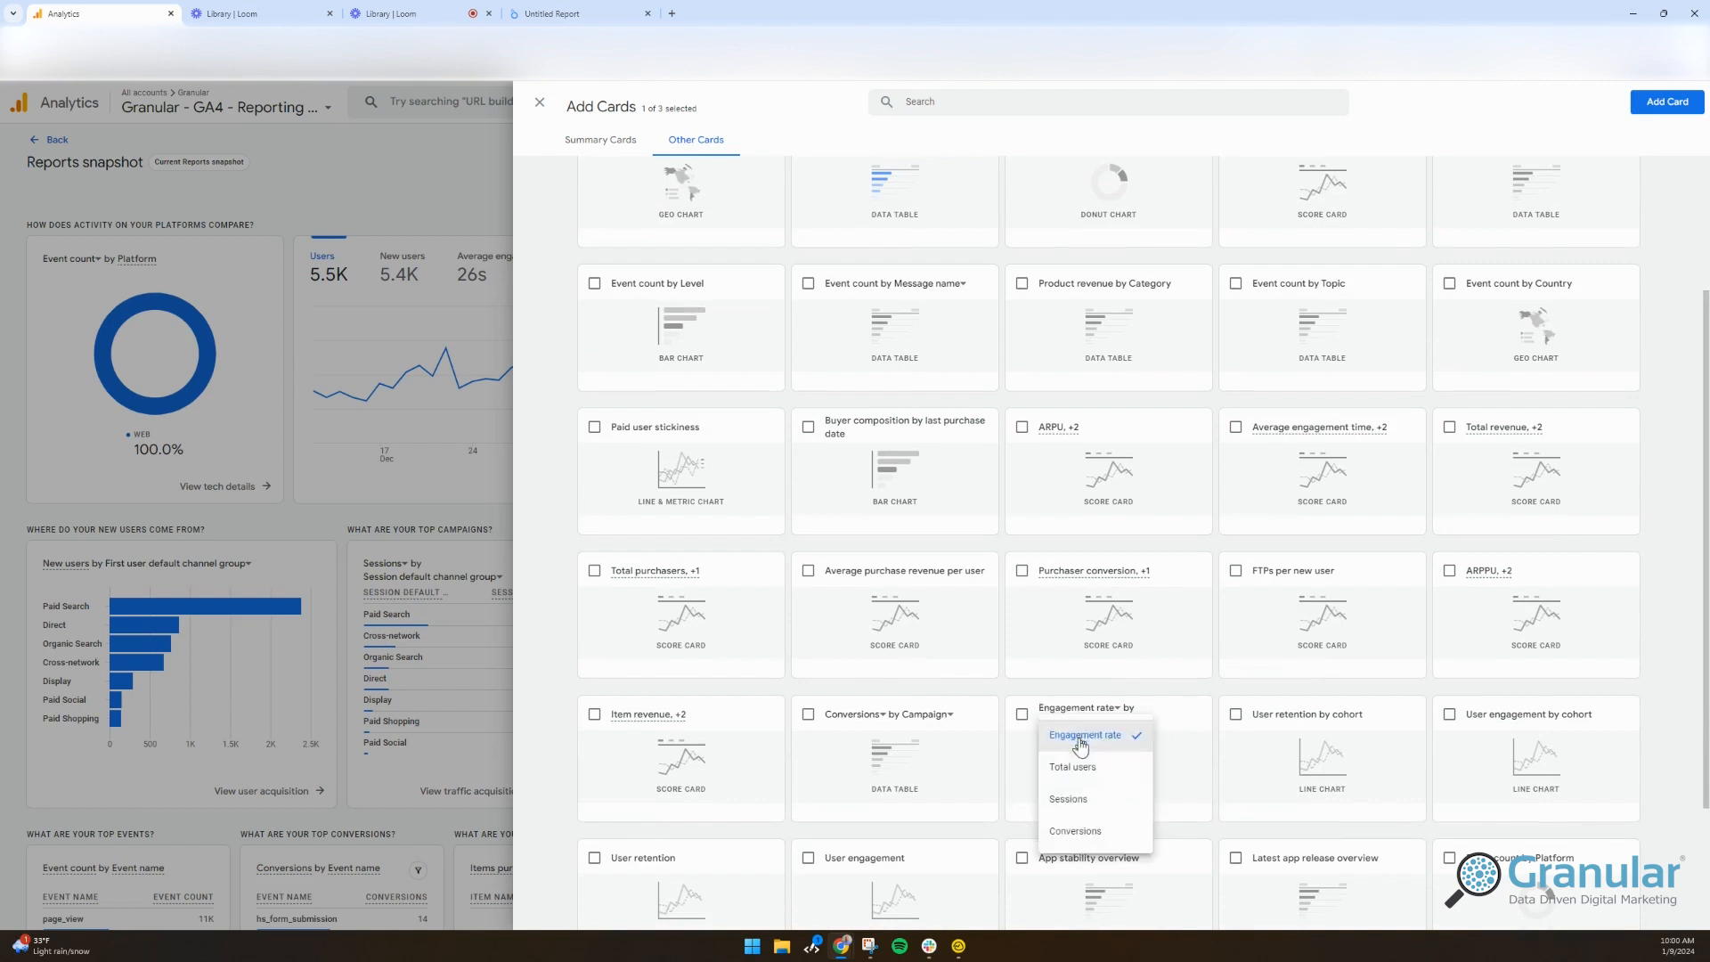
{"action": "left_click", "coordinate": [1074, 799]}
{"action": "left_click", "coordinate": [1133, 715]}
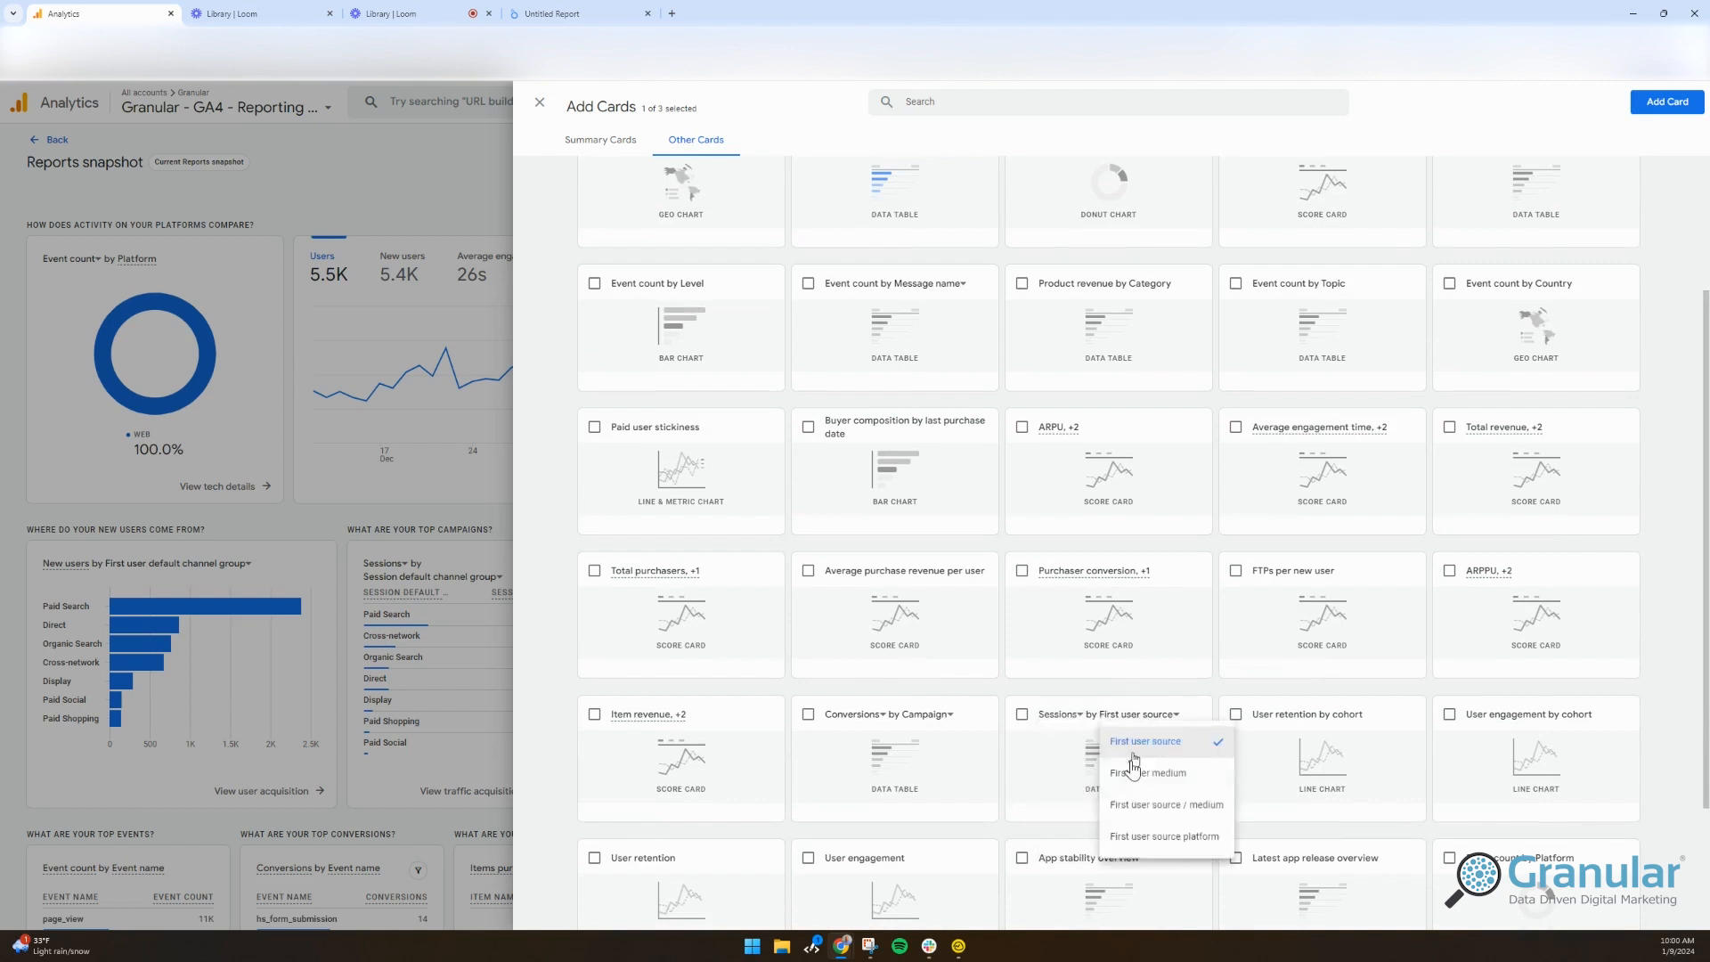
{"action": "left_click", "coordinate": [1133, 807]}
{"action": "left_click", "coordinate": [1022, 717]}
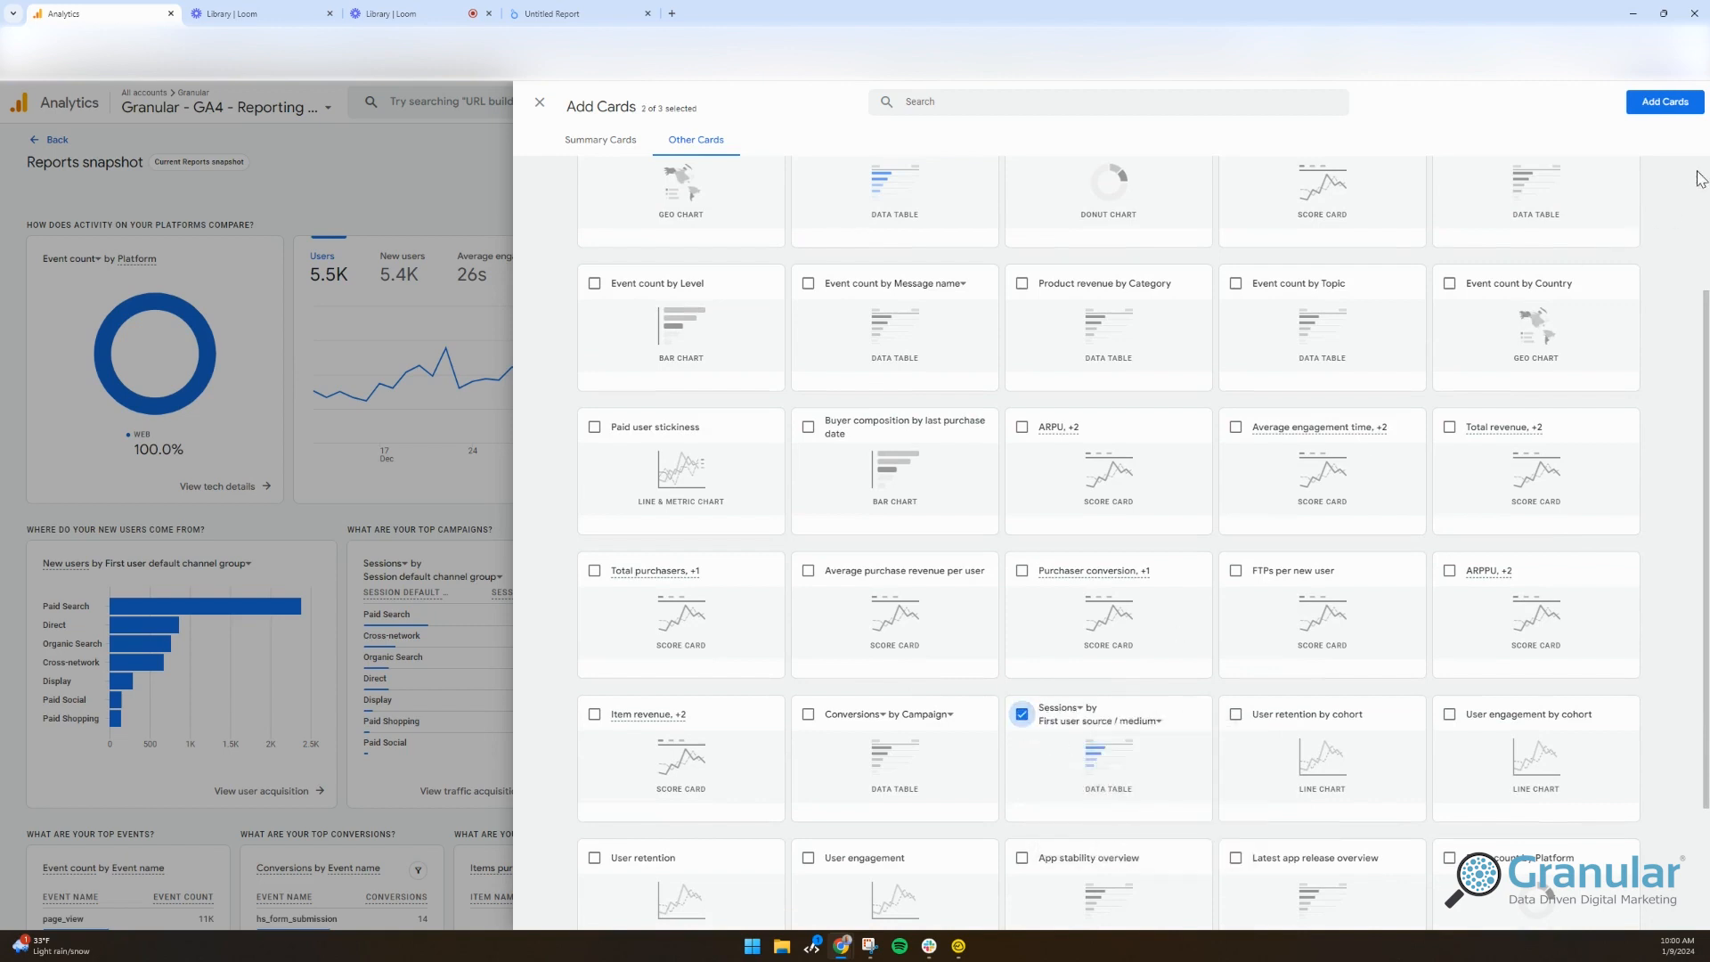
{"action": "left_click", "coordinate": [1667, 101]}
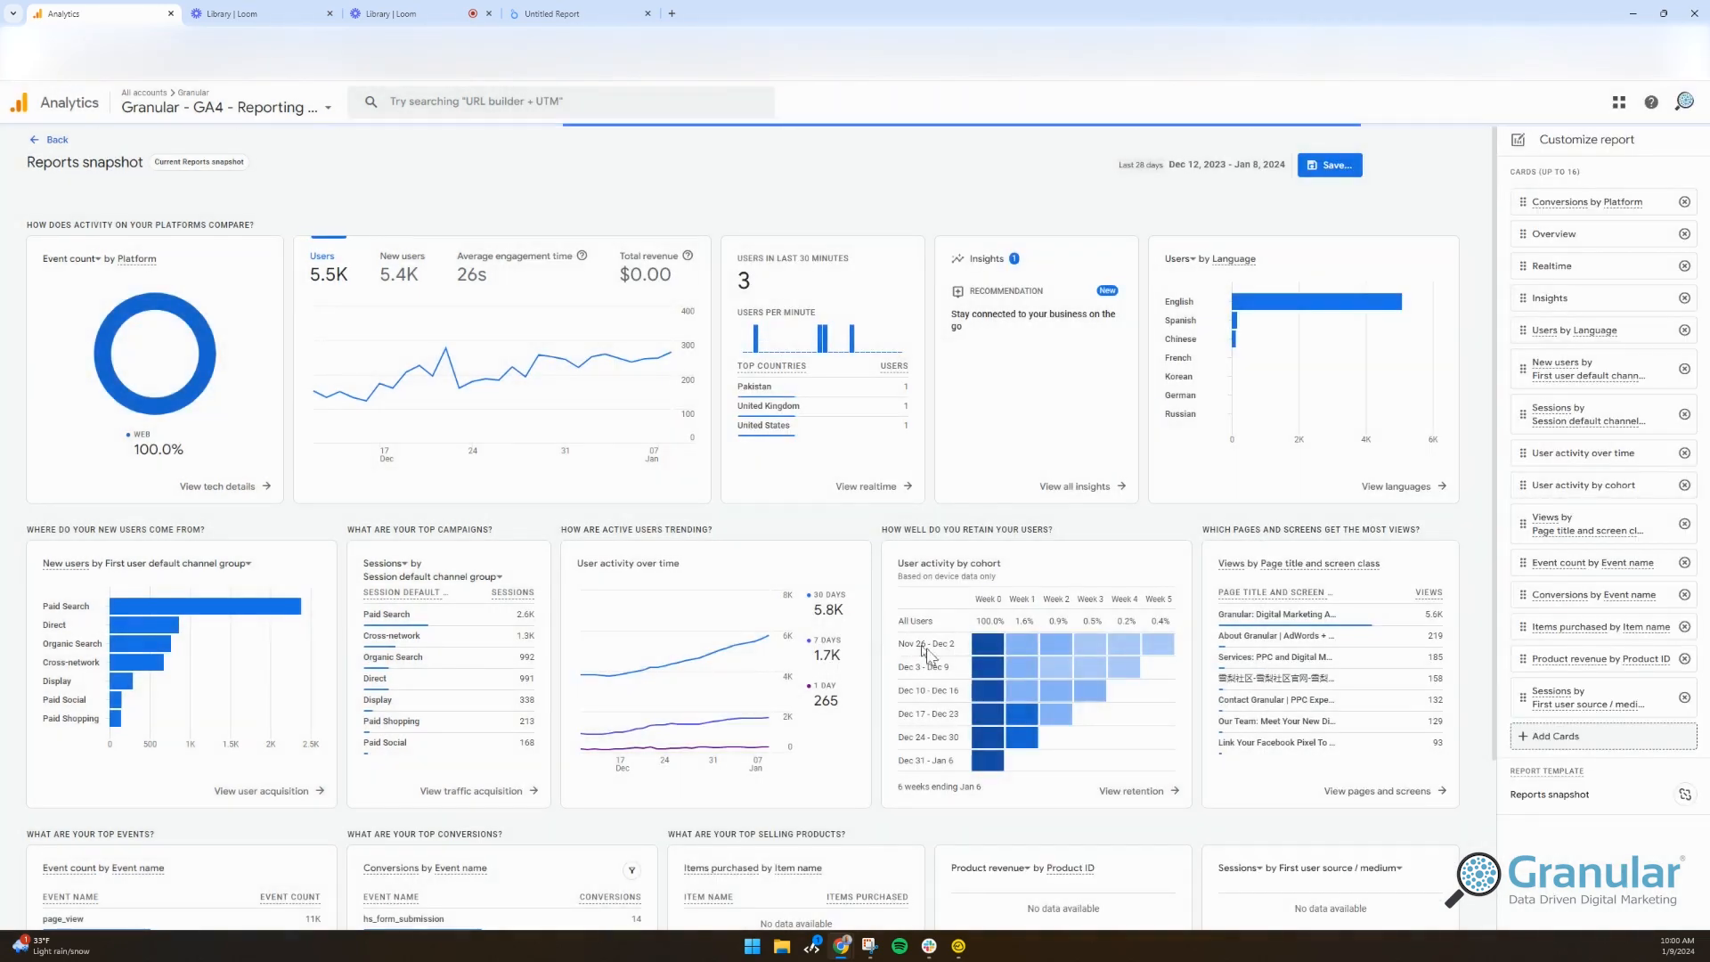
Step: Move the Sessions by First user source / medium card up and change its metric to Total users
{"action": "scroll", "coordinate": [927, 641], "scroll_direction": "down", "scroll_amount": 2}
{"action": "left_click_drag", "start_coordinate": [1523, 697], "coordinate": [1532, 375]}
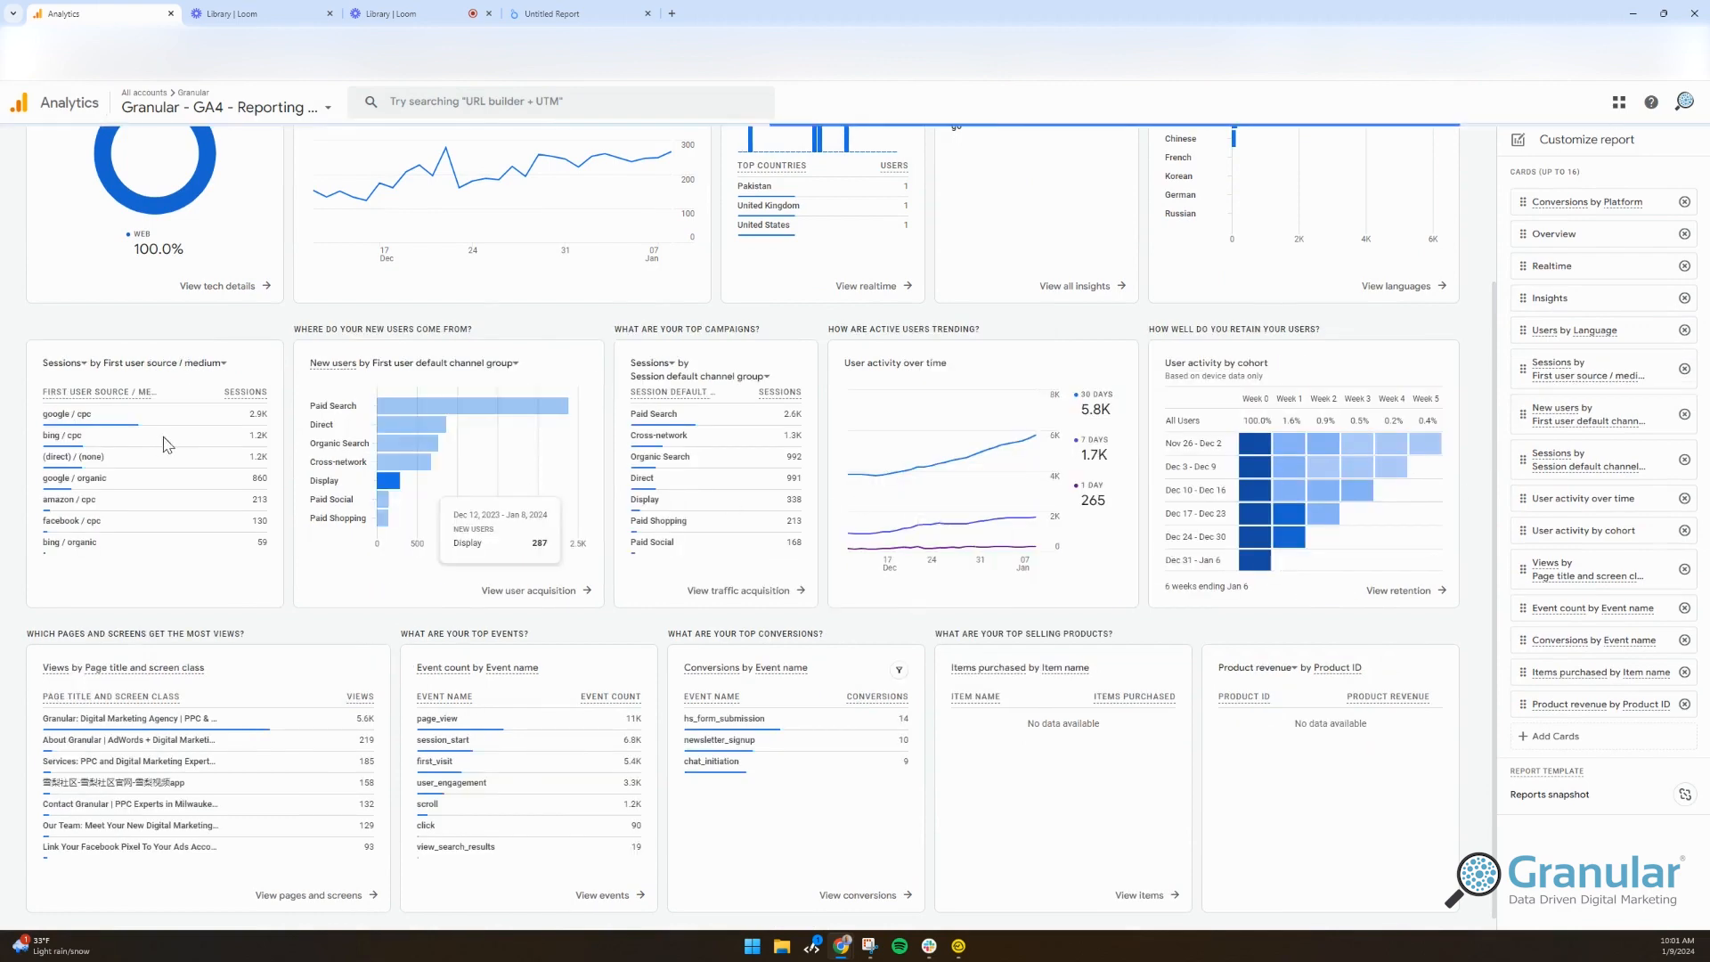
{"action": "left_click", "coordinate": [52, 364]}
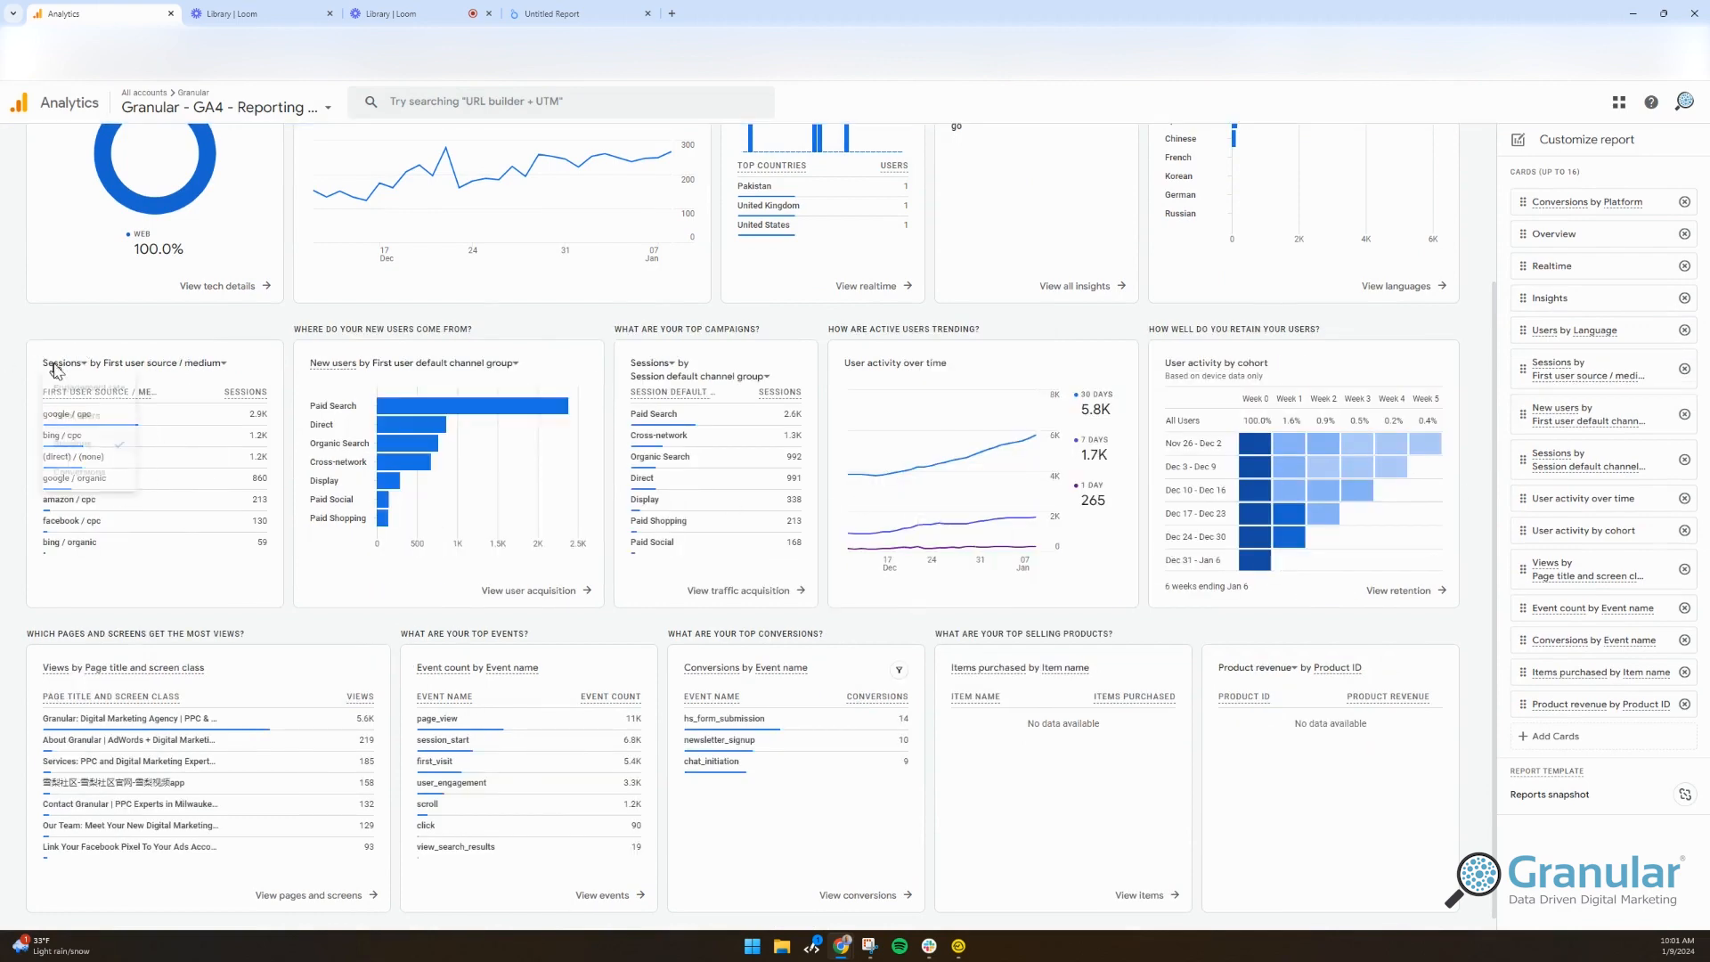
{"action": "left_click", "coordinate": [90, 448]}
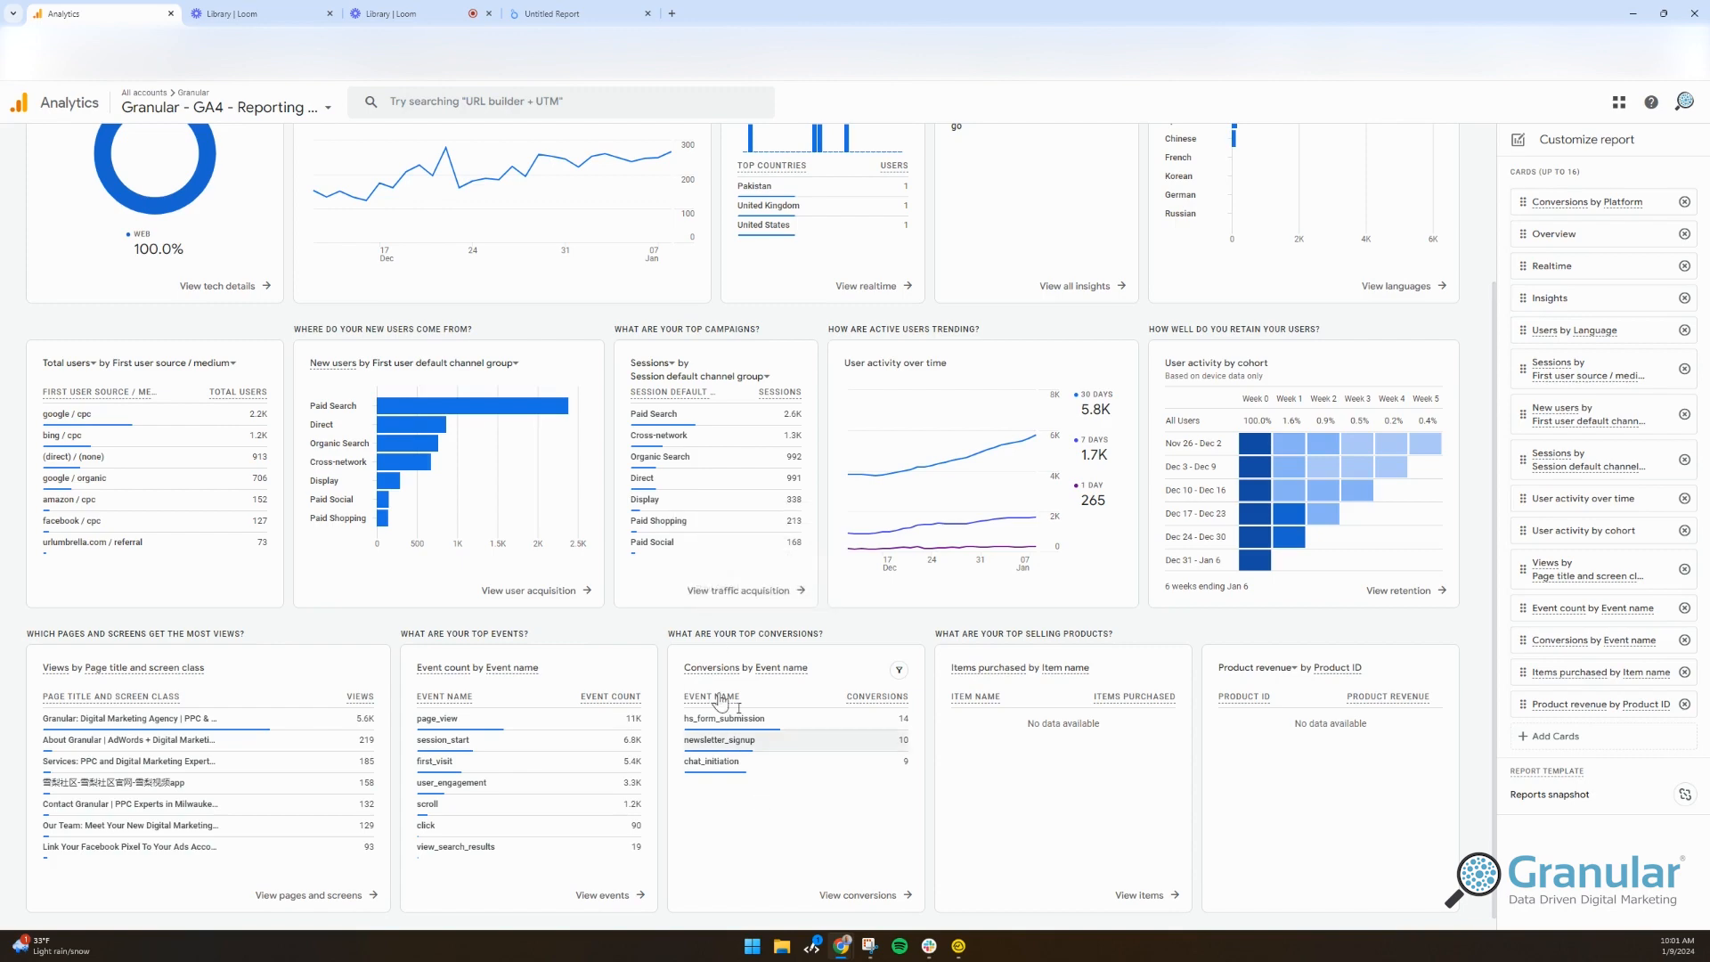
{"action": "scroll", "coordinate": [726, 677], "scroll_direction": "up", "scroll_amount": 3}
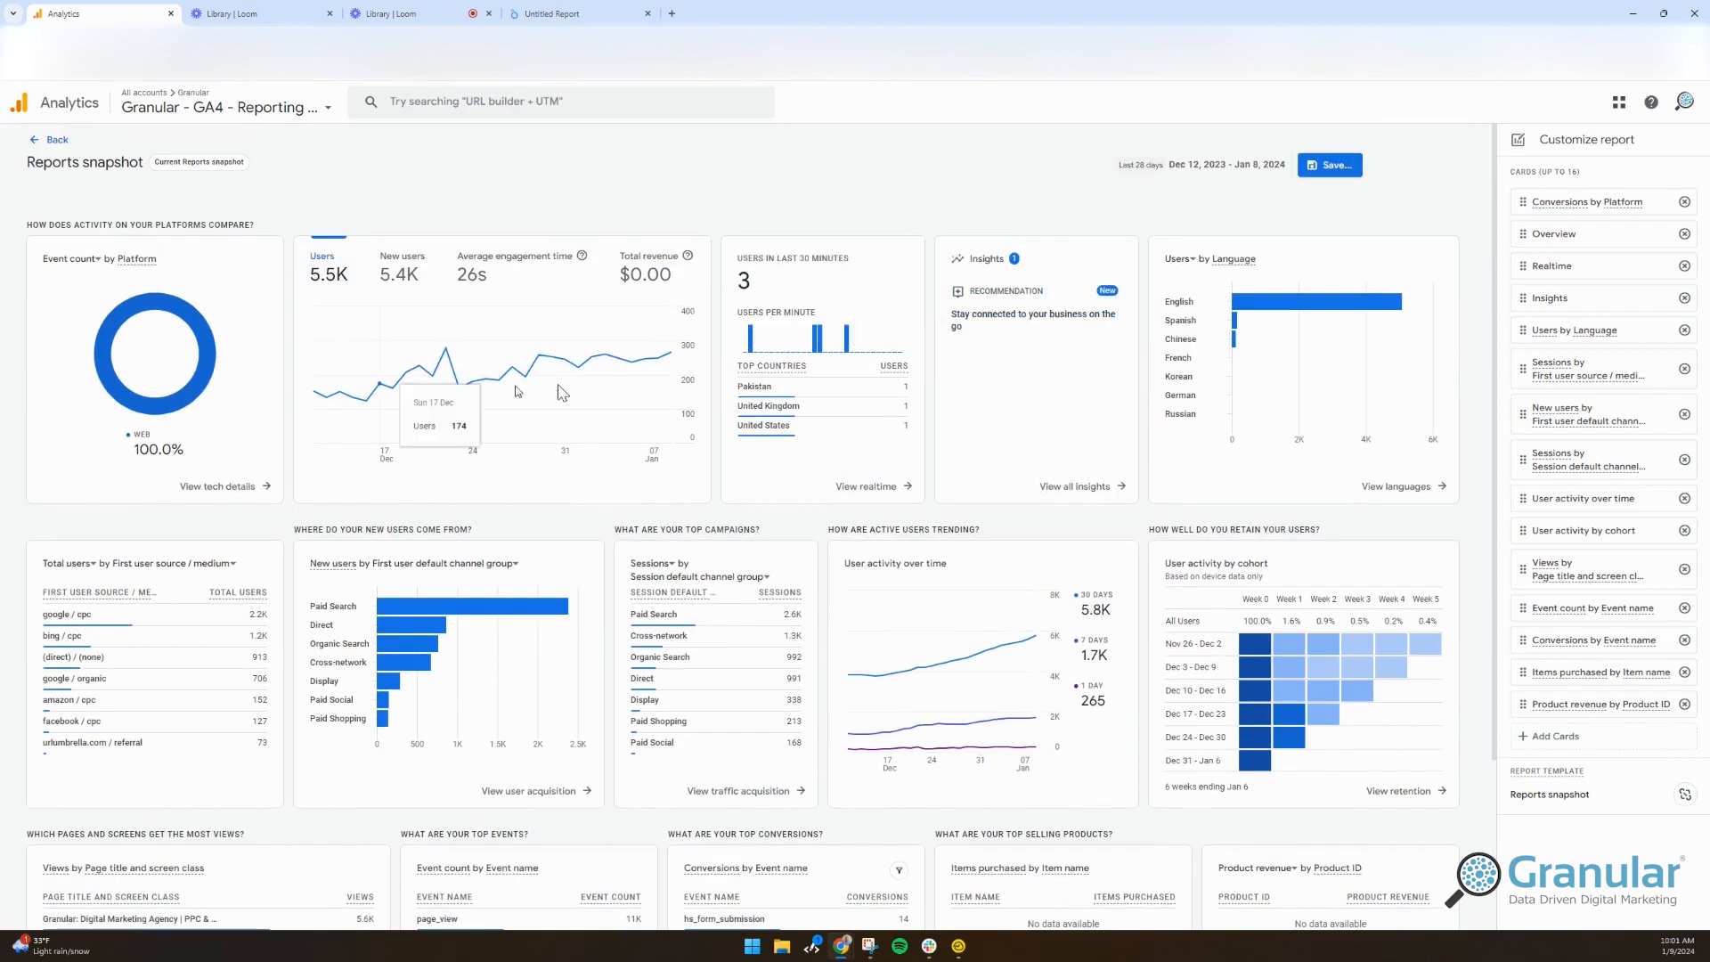
Step: Save the customization as a new test report named with the user's name, then exit the editor
{"action": "left_click", "coordinate": [1323, 166]}
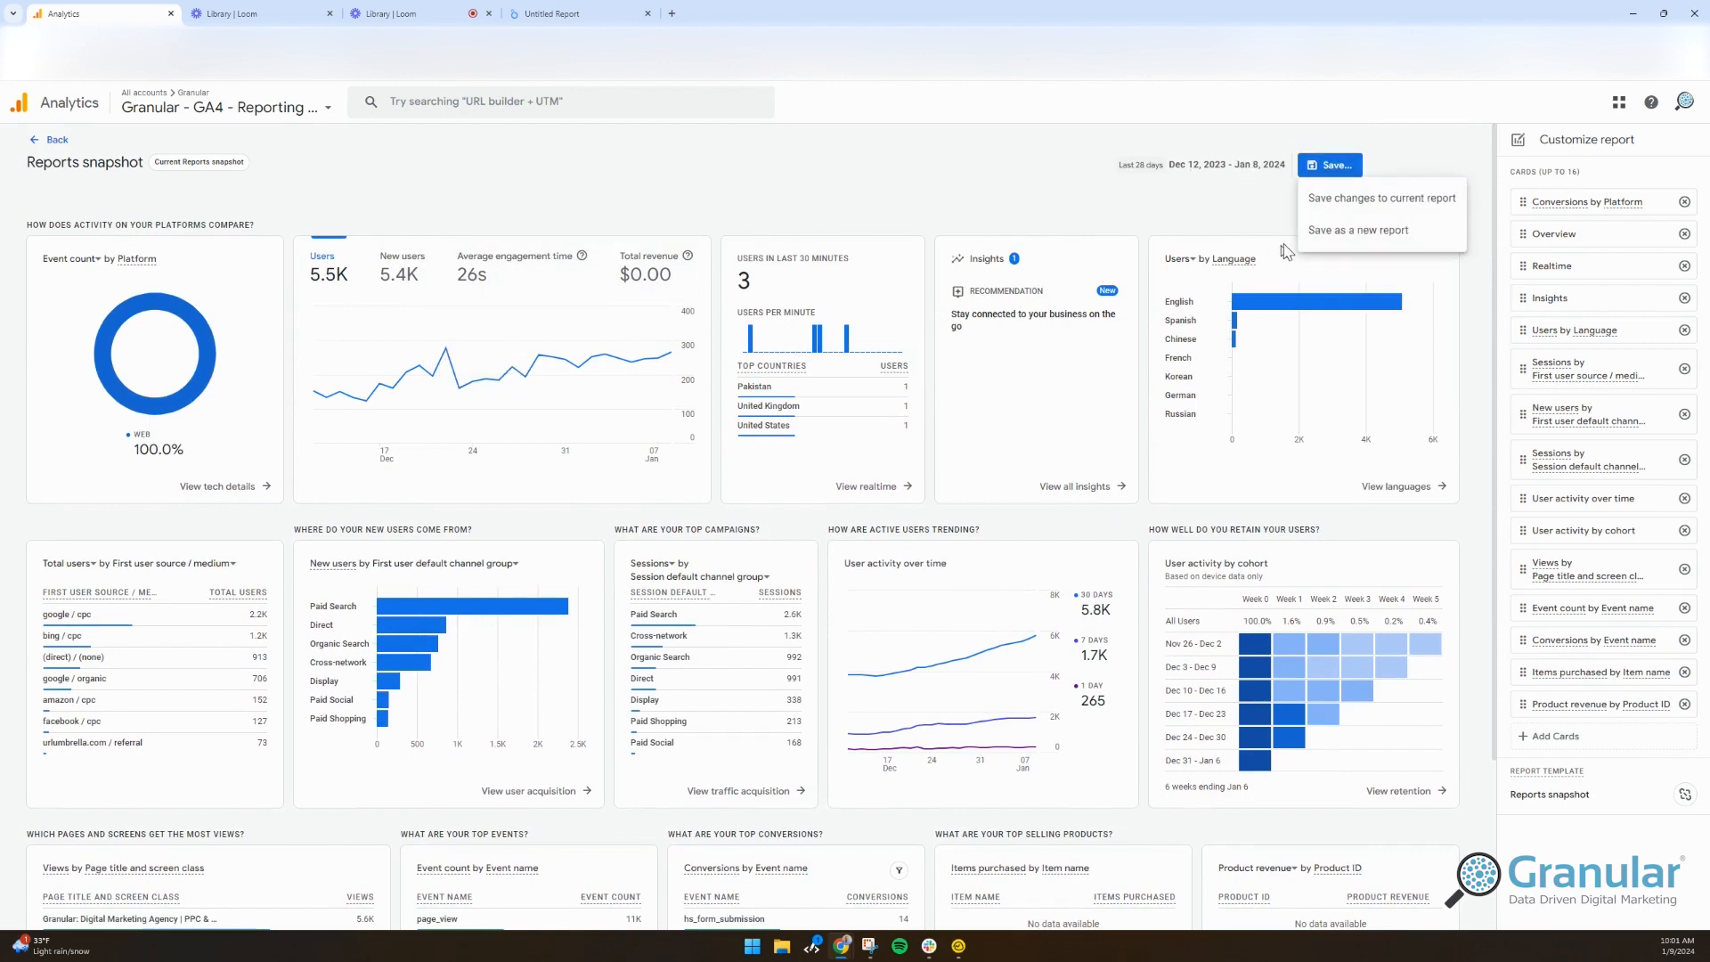
{"action": "left_click", "coordinate": [1330, 231]}
{"action": "triple_click", "coordinate": [779, 490]}
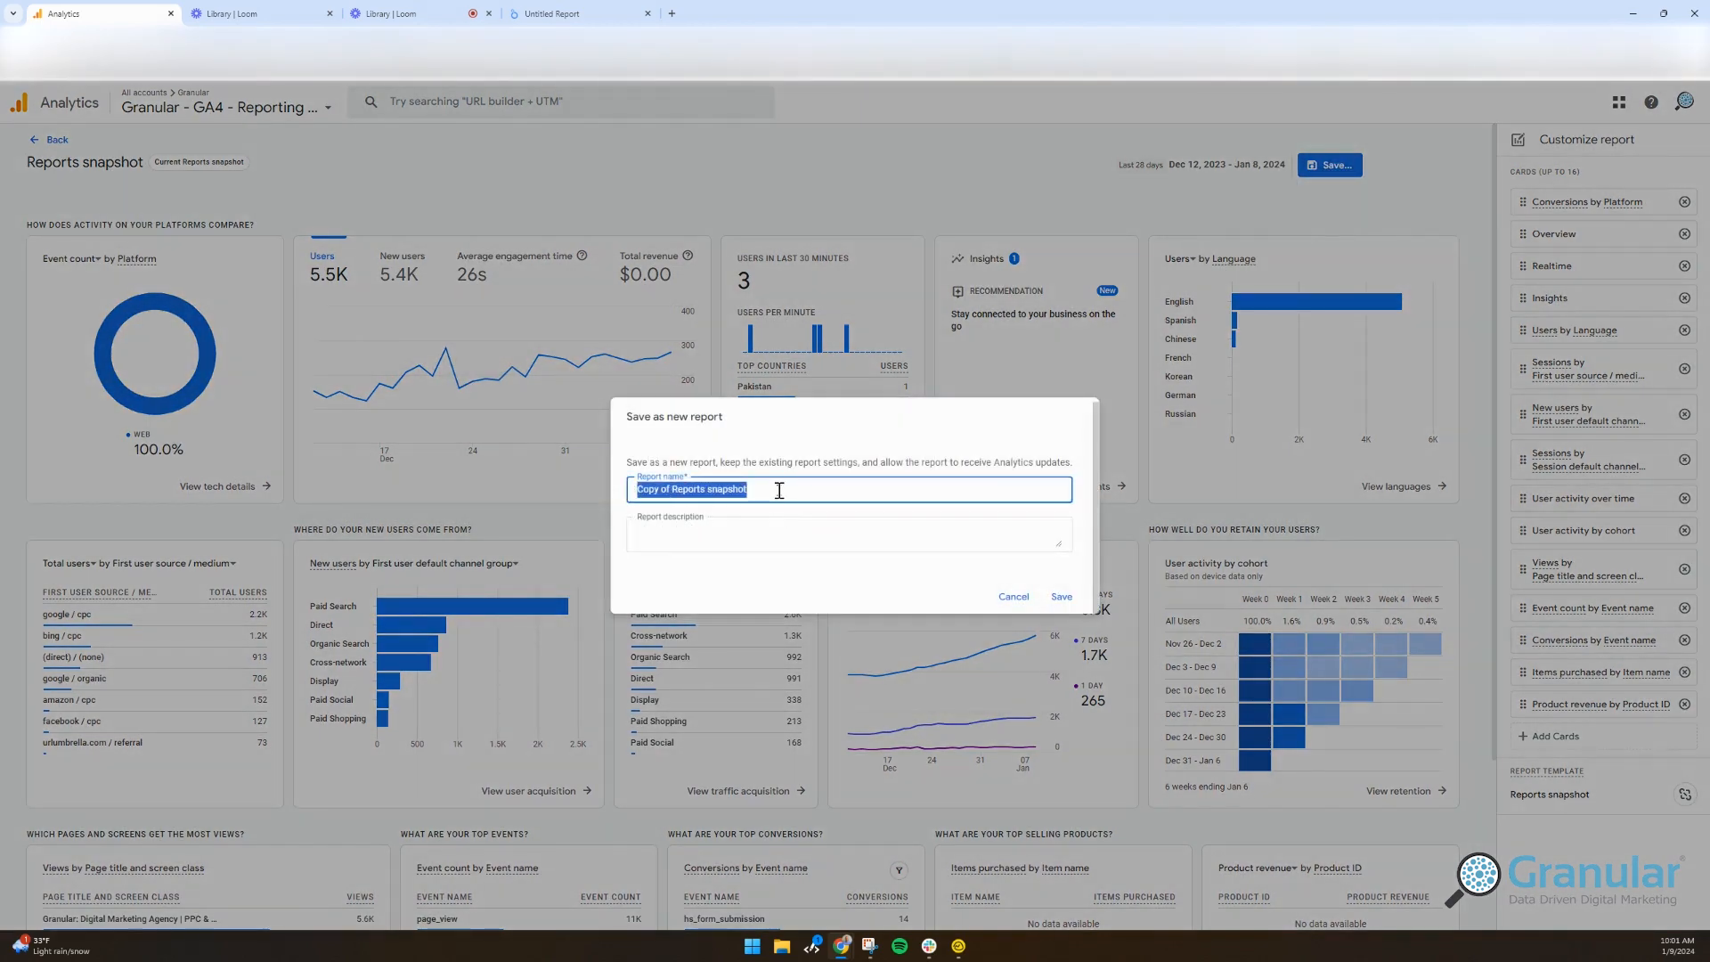
{"action": "type", "text": "Mark - Test"}
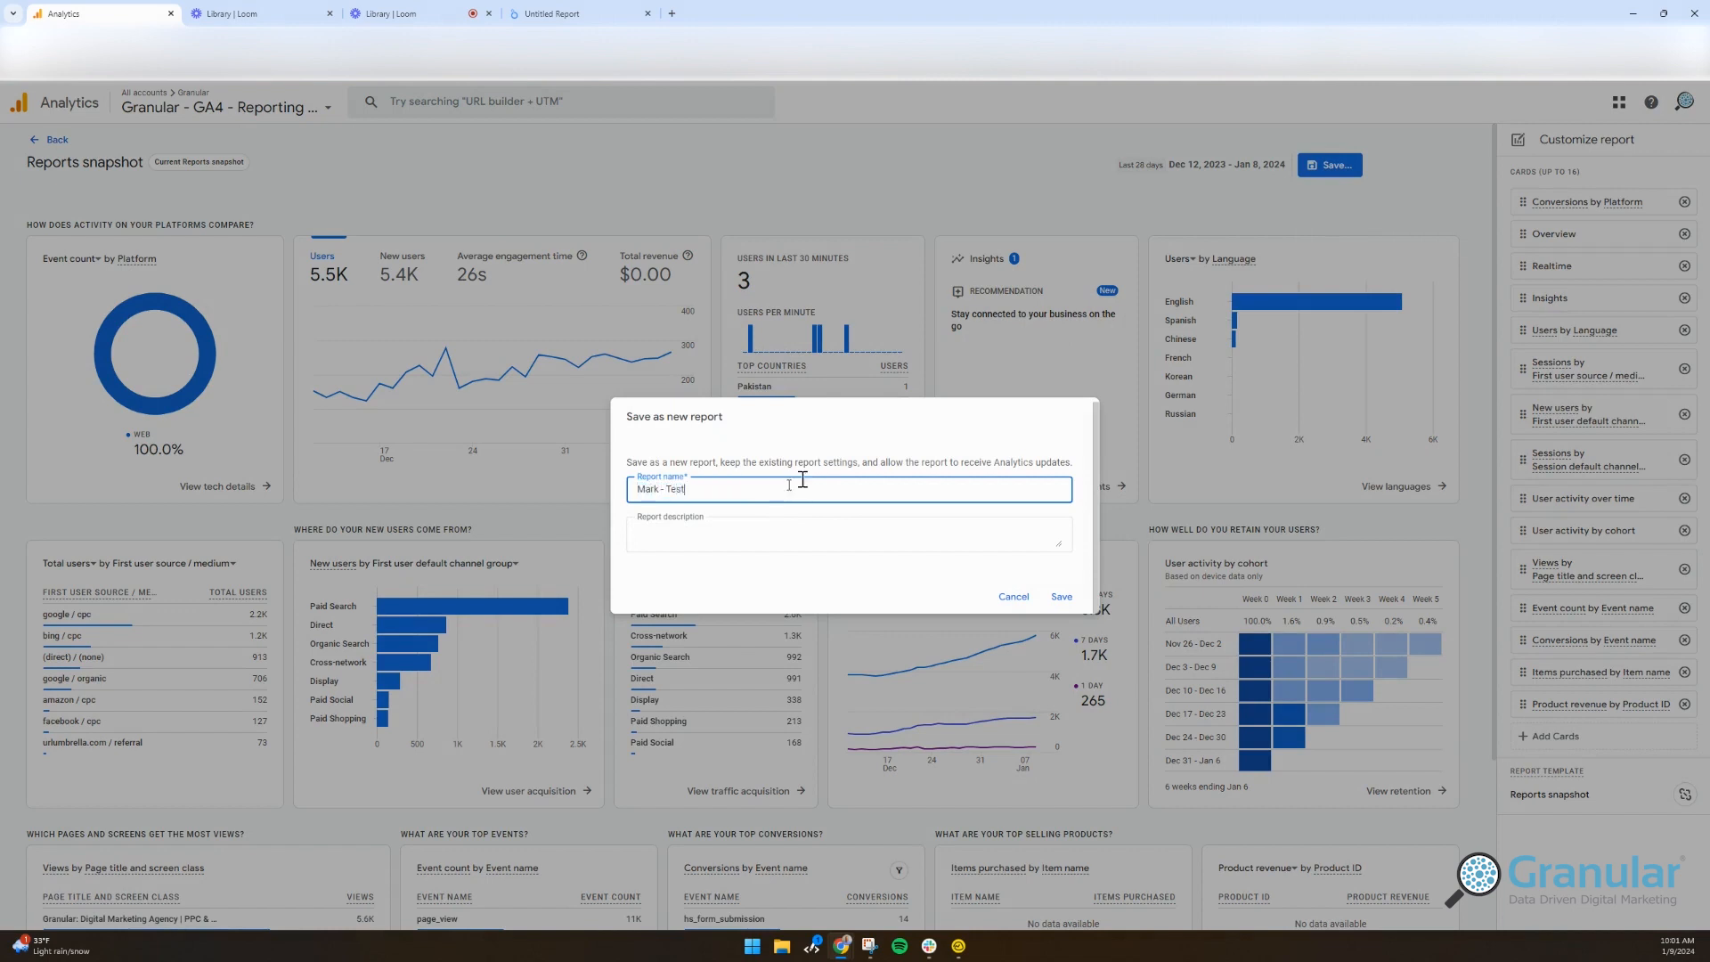
{"action": "left_click", "coordinate": [1064, 598]}
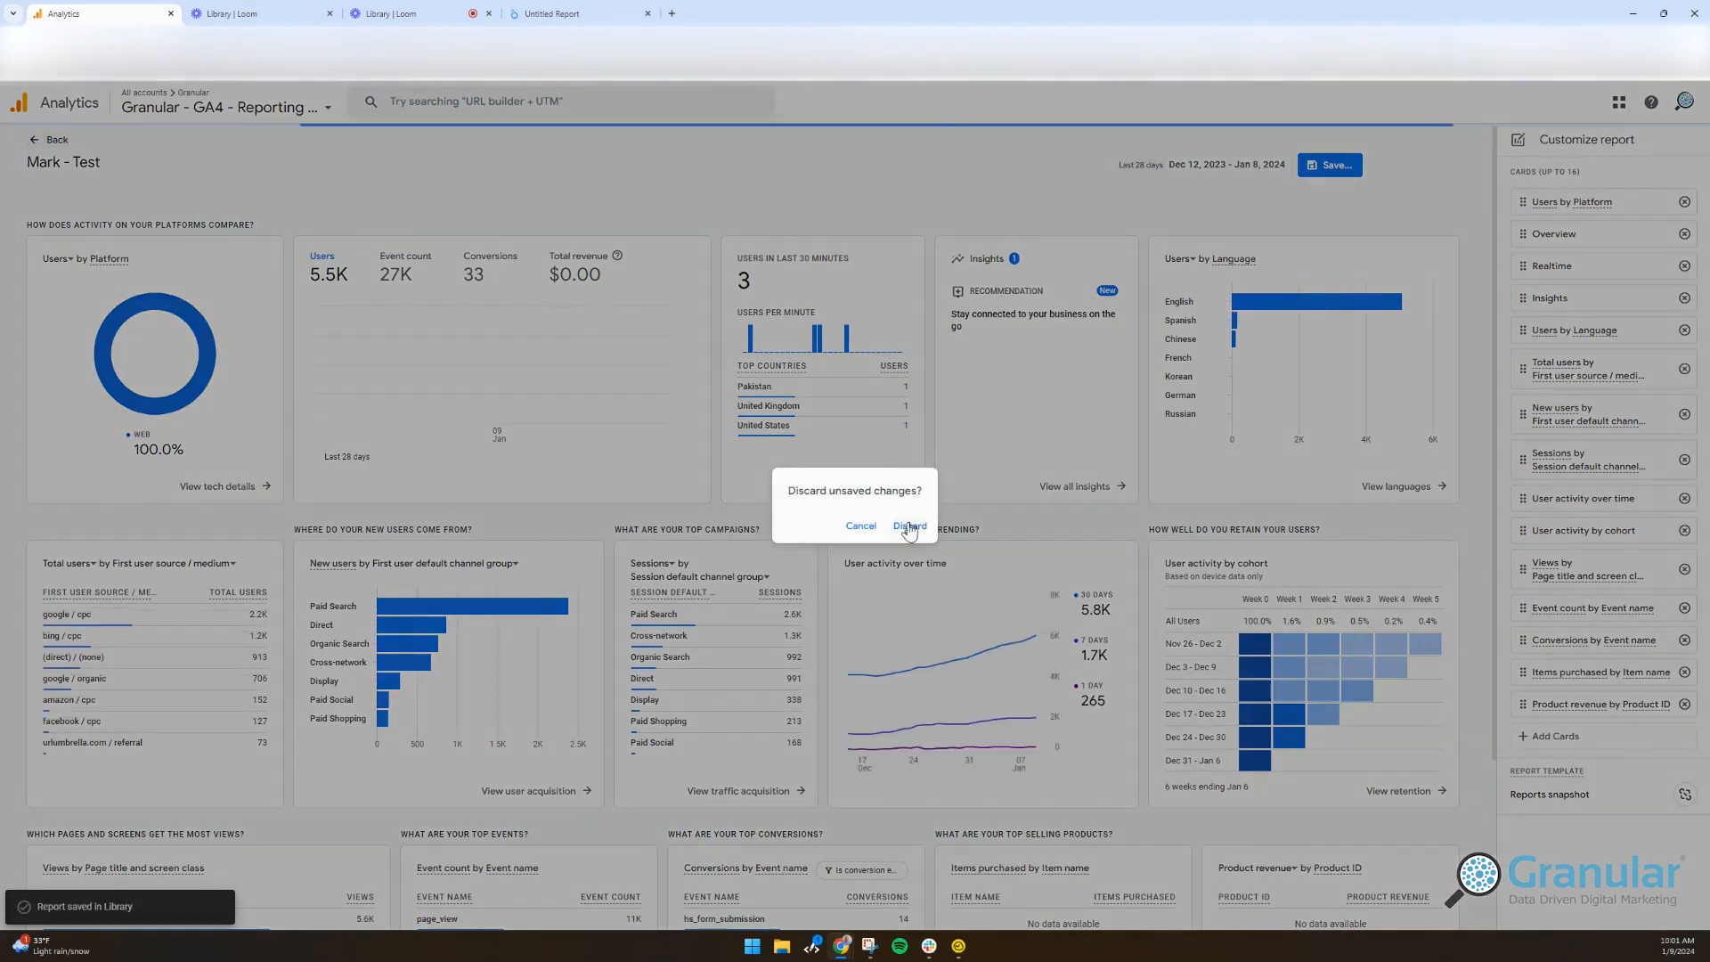
{"action": "left_click", "coordinate": [908, 526]}
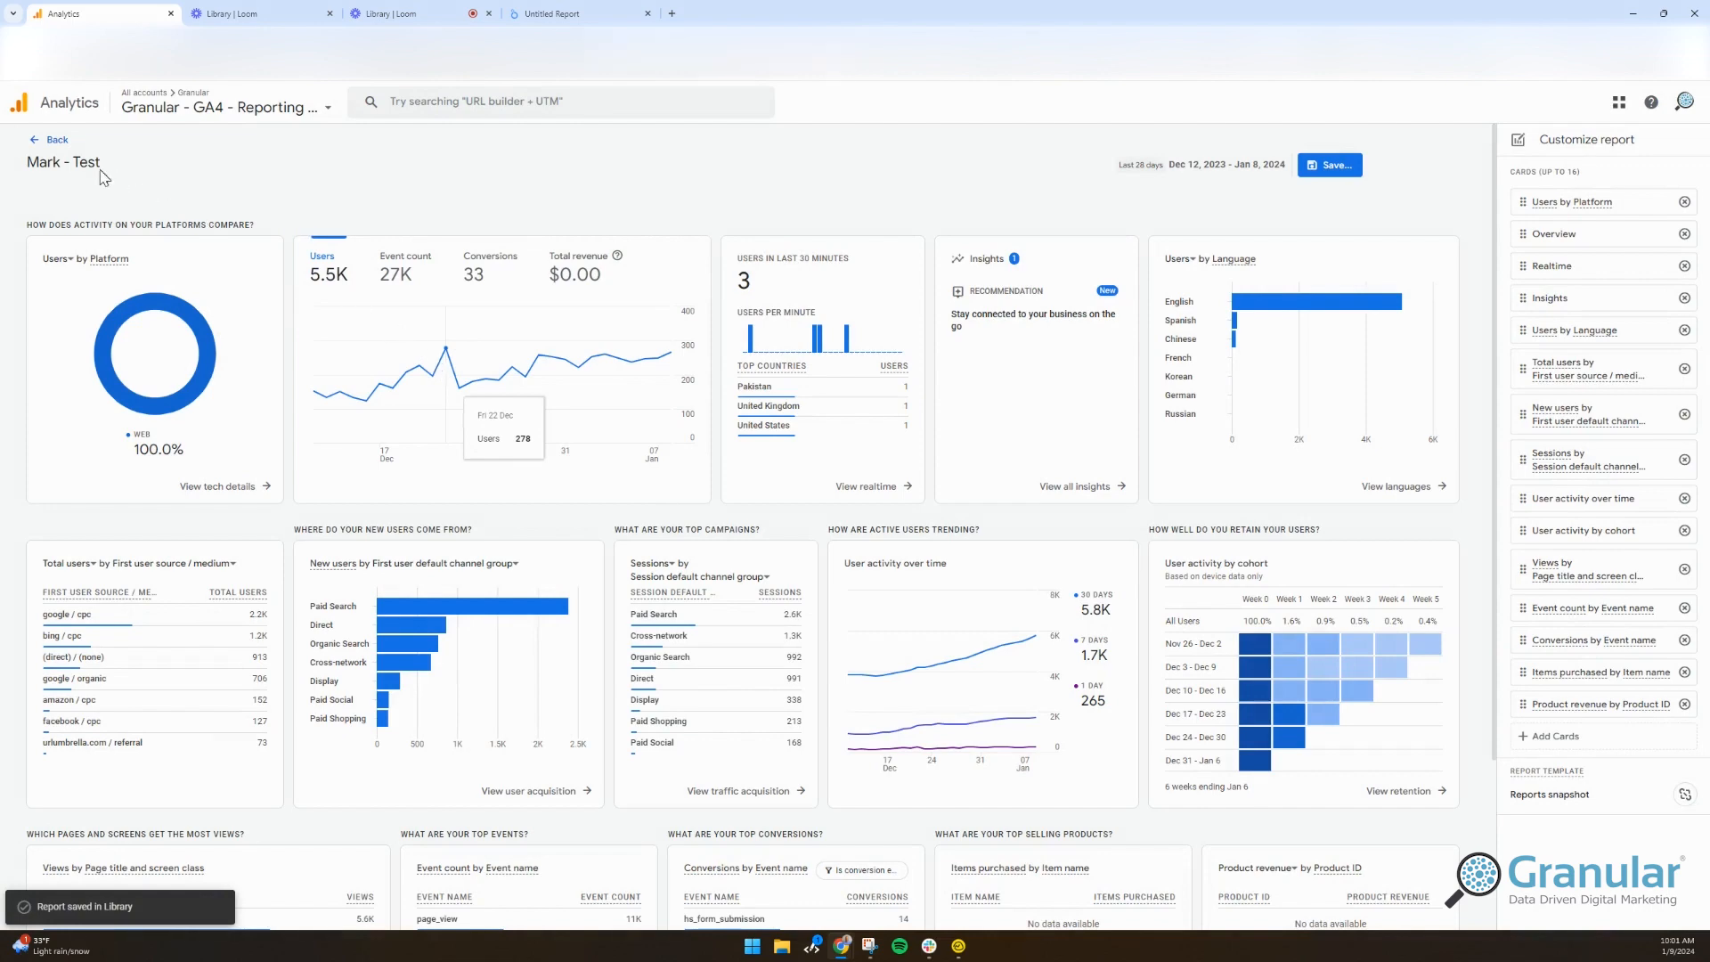
{"action": "left_click", "coordinate": [49, 141]}
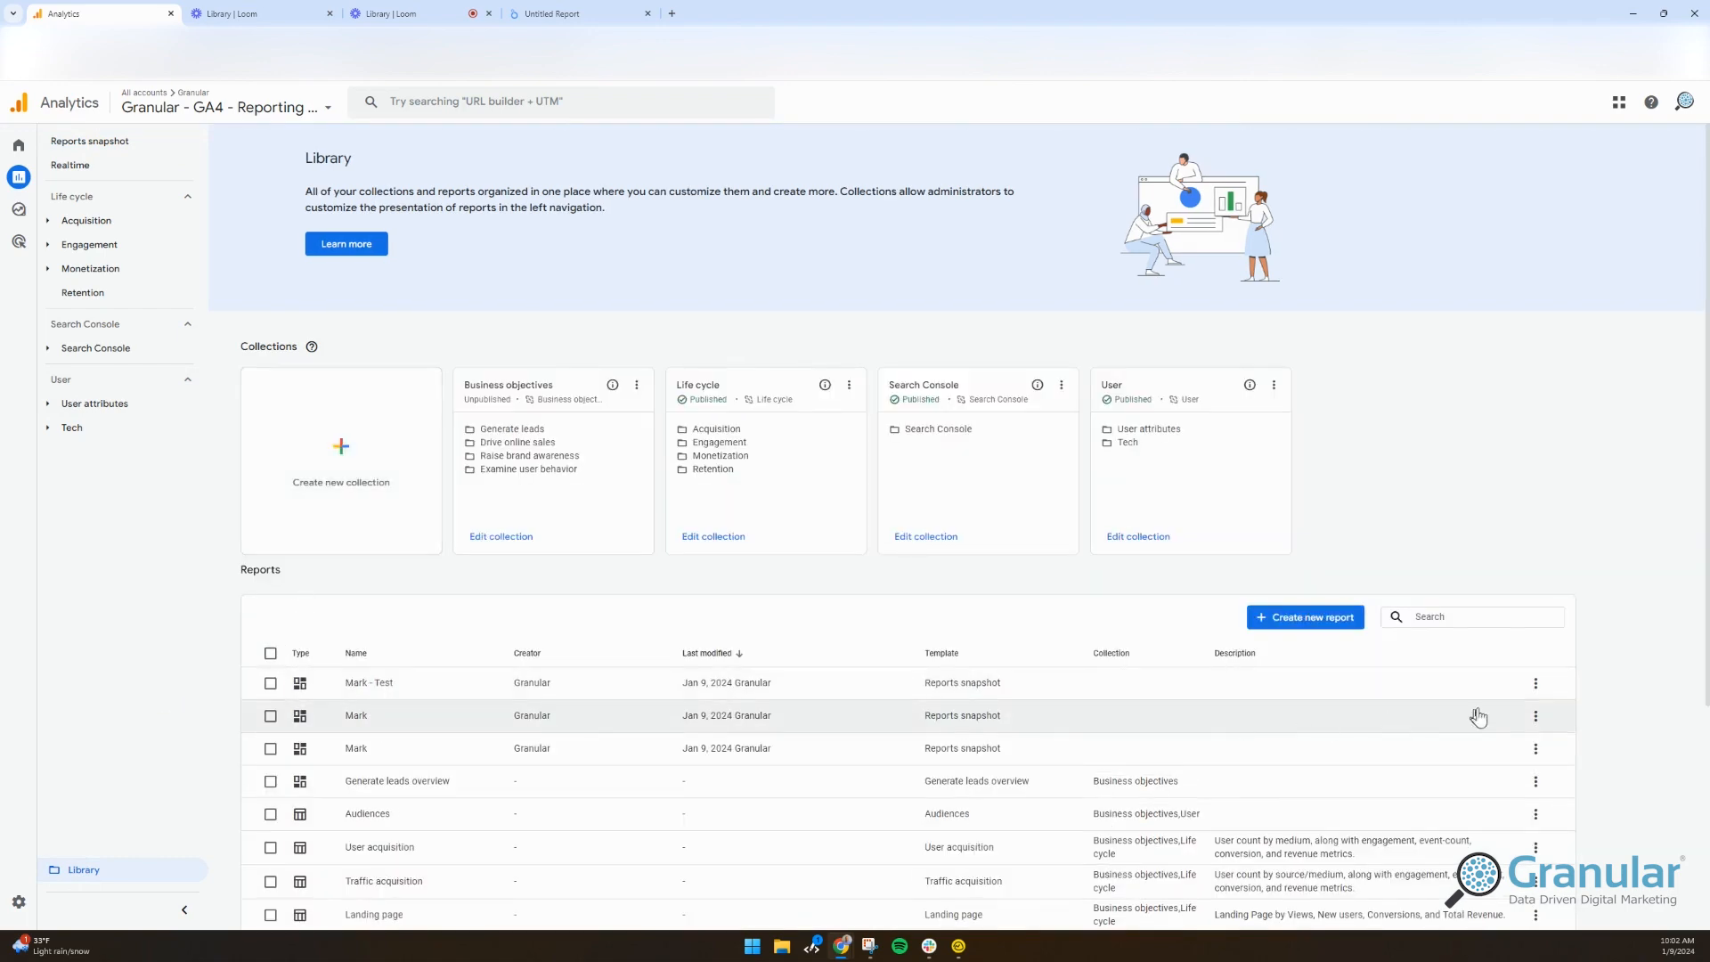
Step: From the Library, set the saved test report as the default Reports snapshot
{"action": "left_click", "coordinate": [1536, 684]}
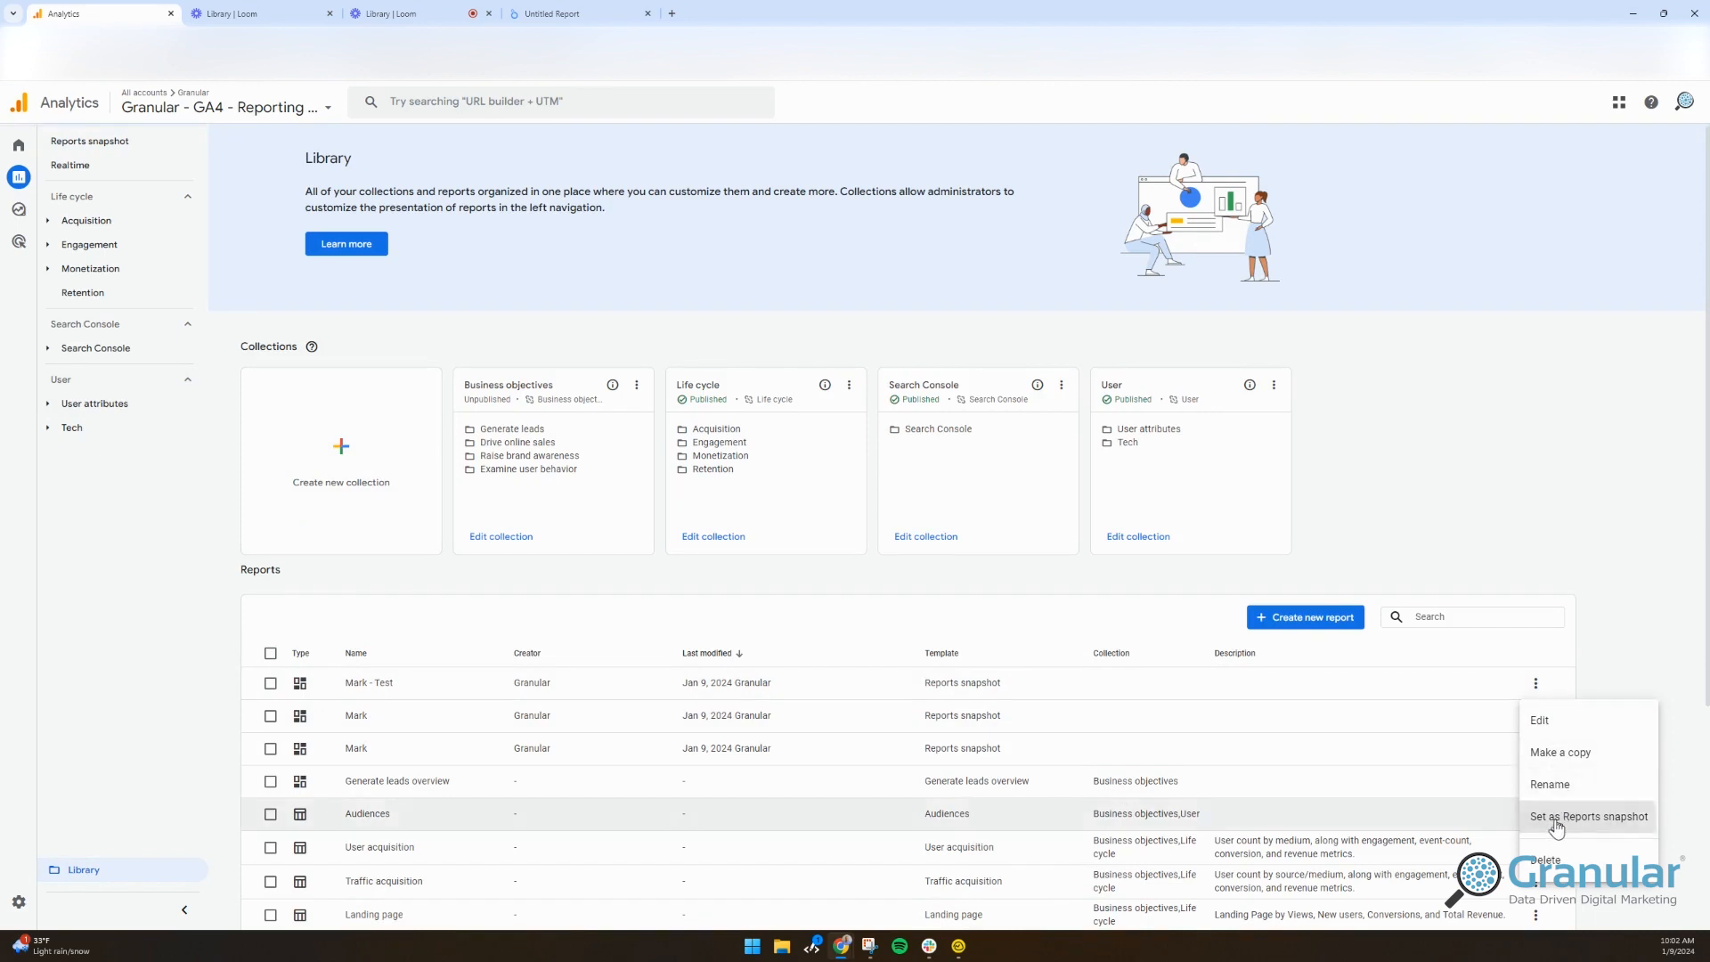
{"action": "left_click", "coordinate": [1555, 818]}
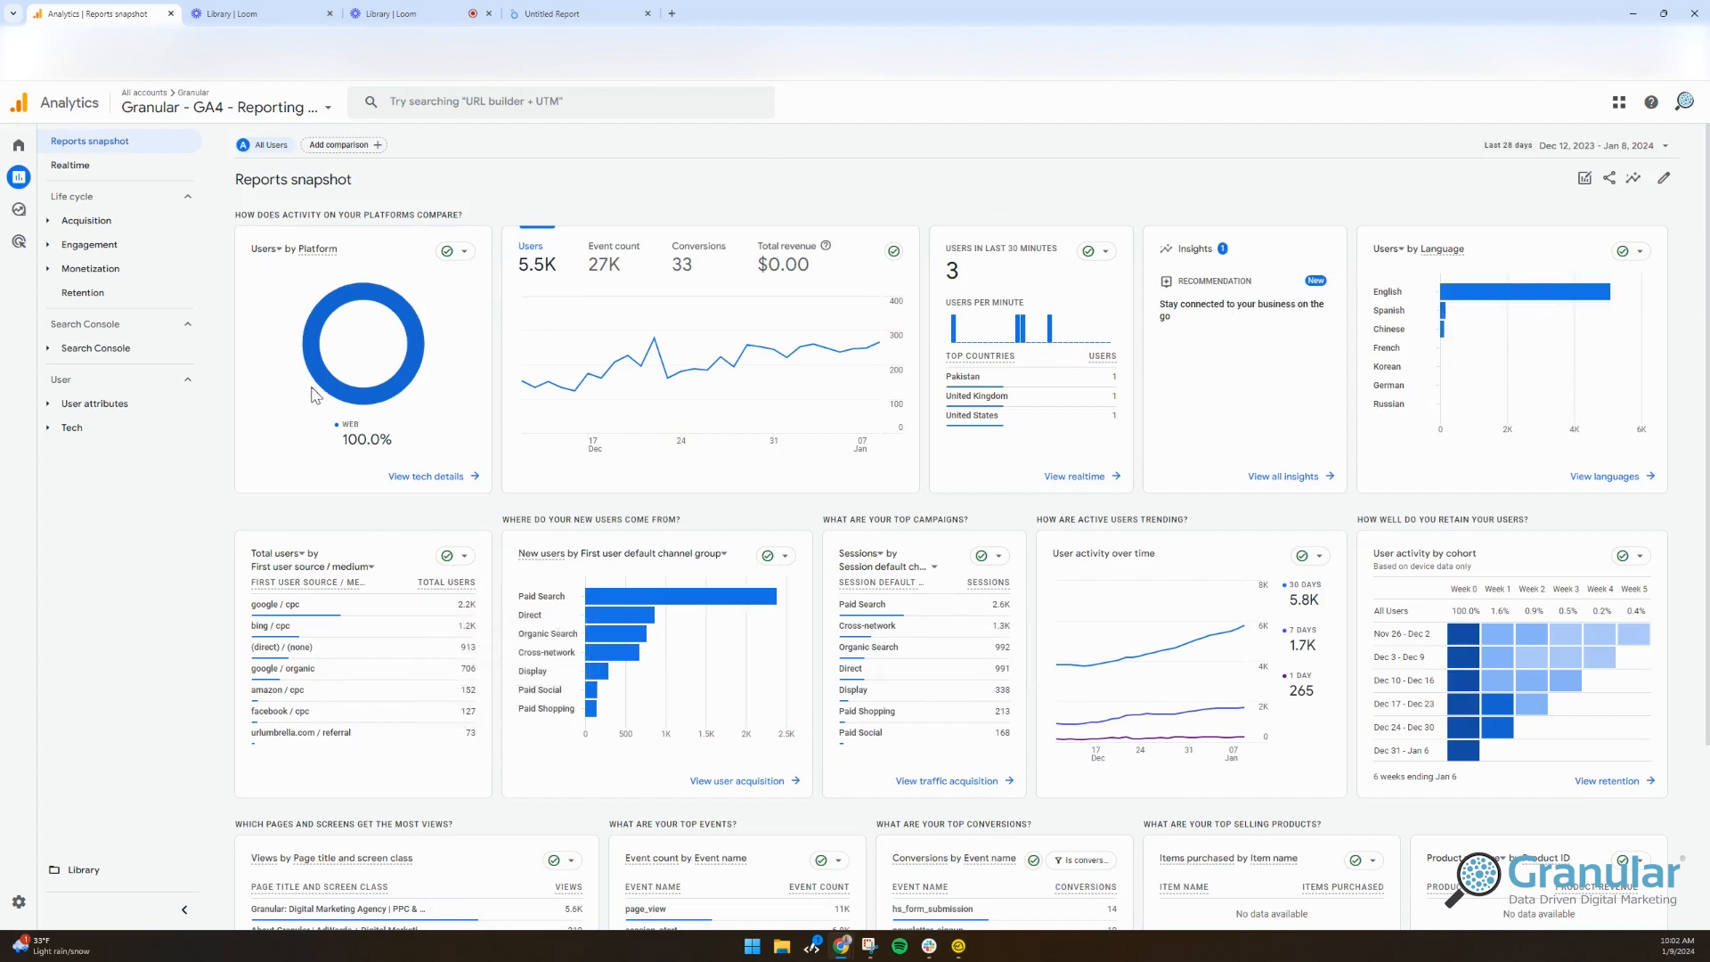
Step: Open the Share this report panel, view the Schedule email form, then go back
{"action": "left_click", "coordinate": [1611, 181]}
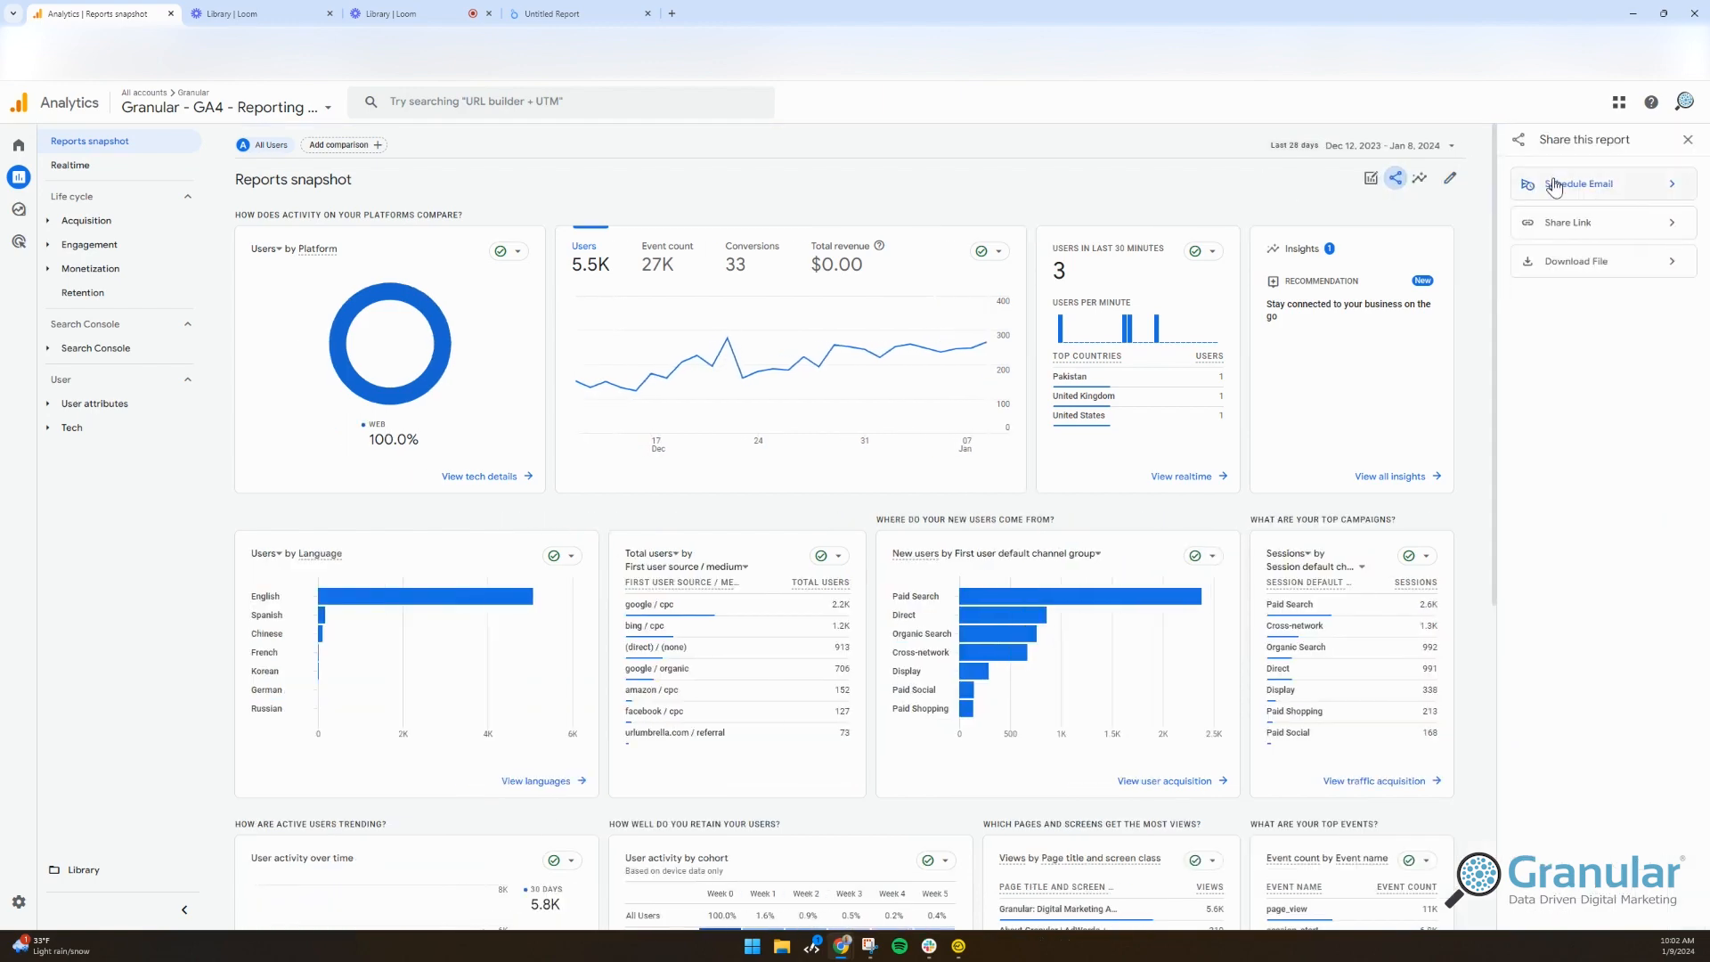
{"action": "left_click", "coordinate": [1554, 186]}
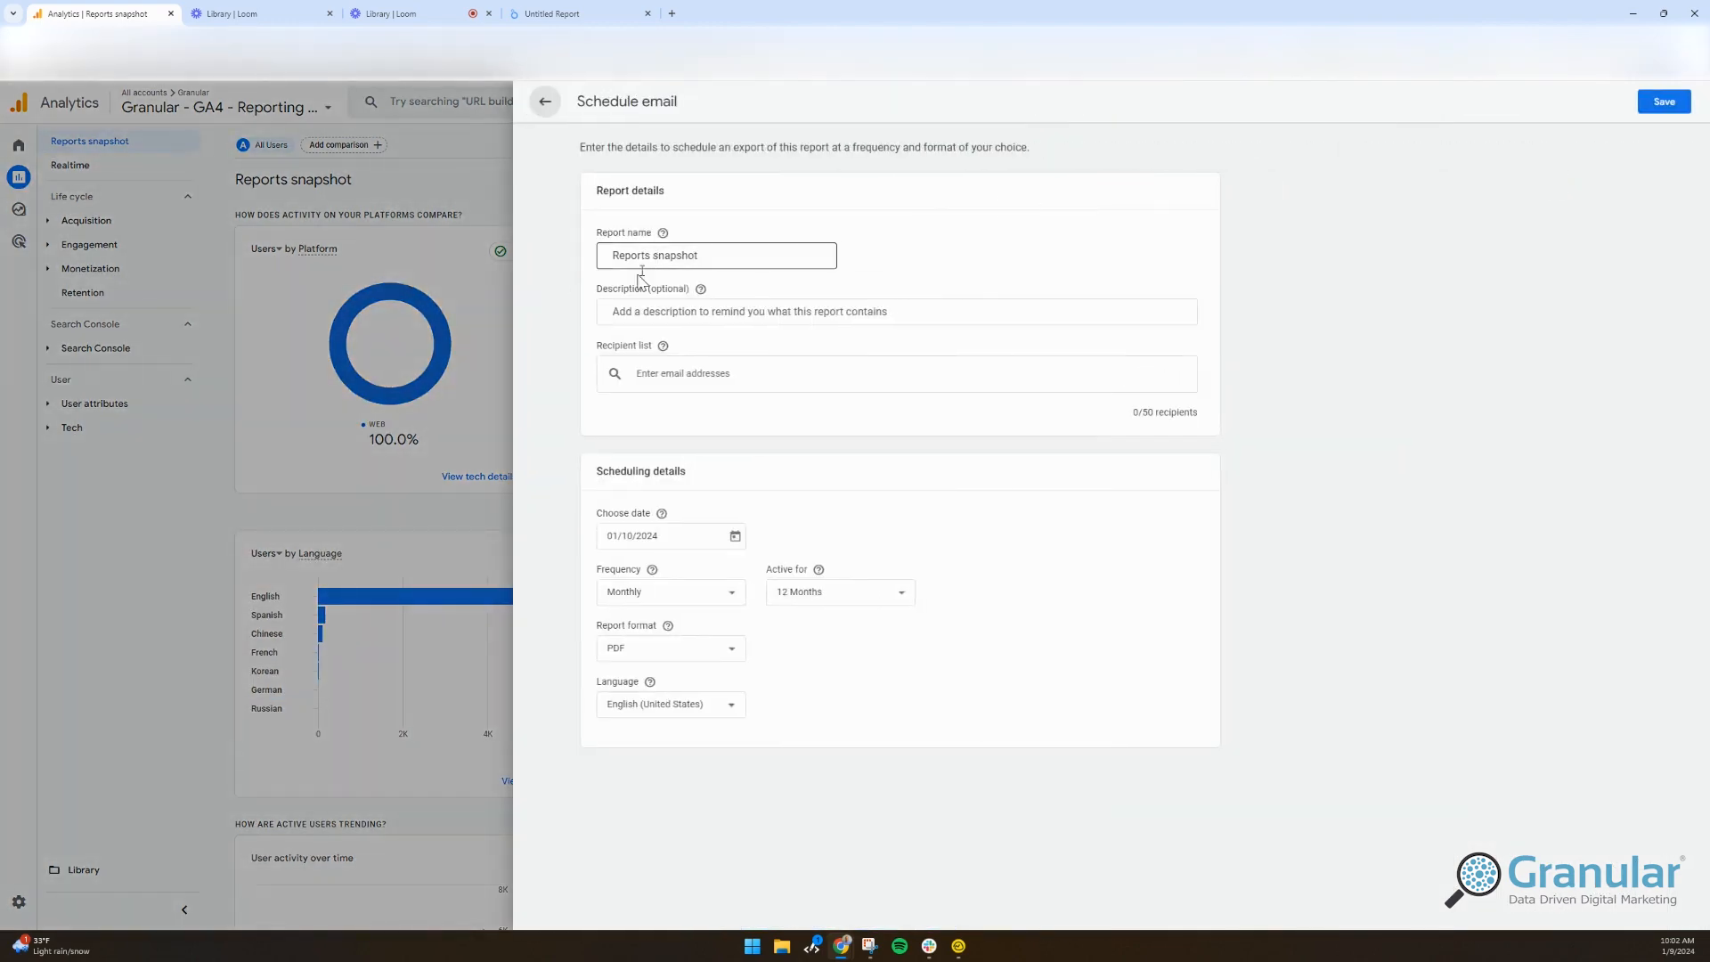
{"action": "left_click", "coordinate": [540, 103]}
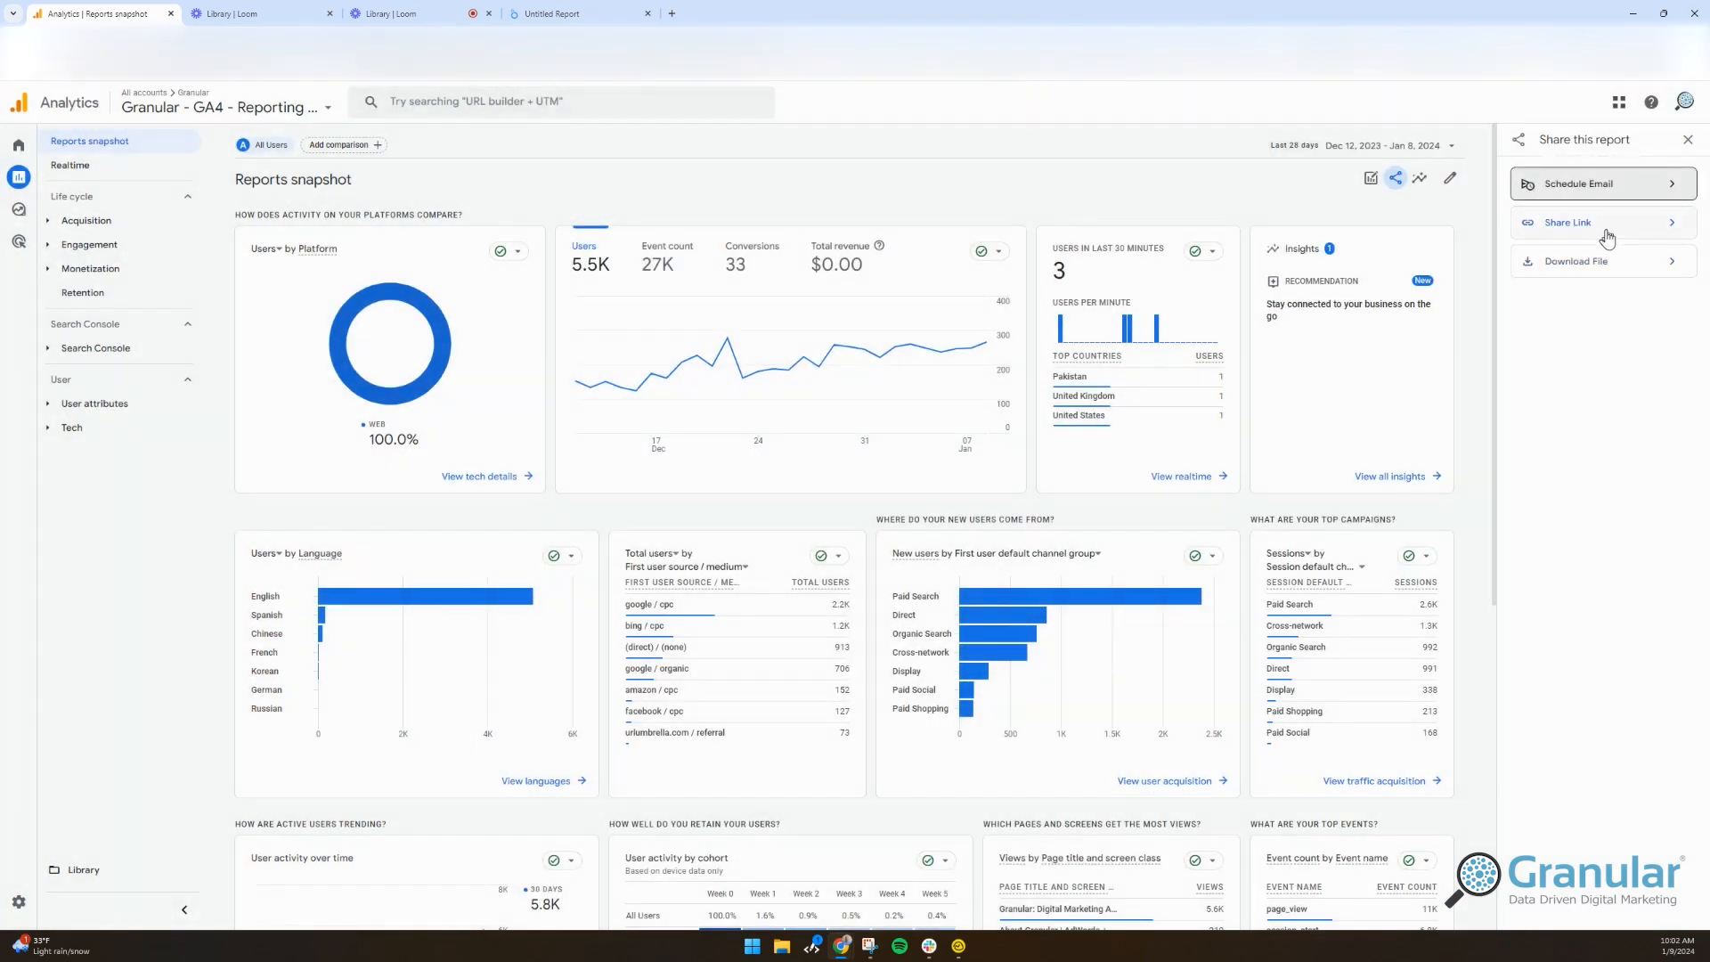